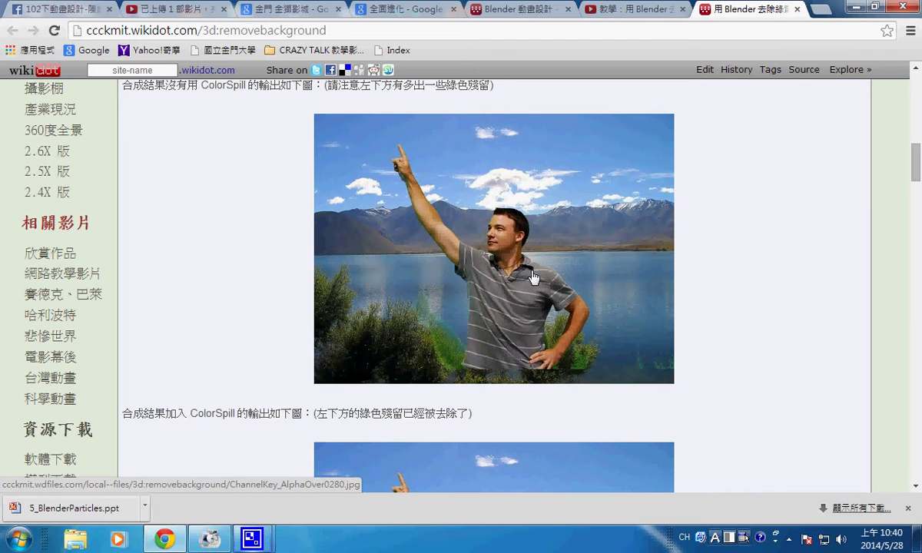
- Copy the removebackground article's web address and paste it into the Facebook group comment
scroll(868, 402, up, 10)
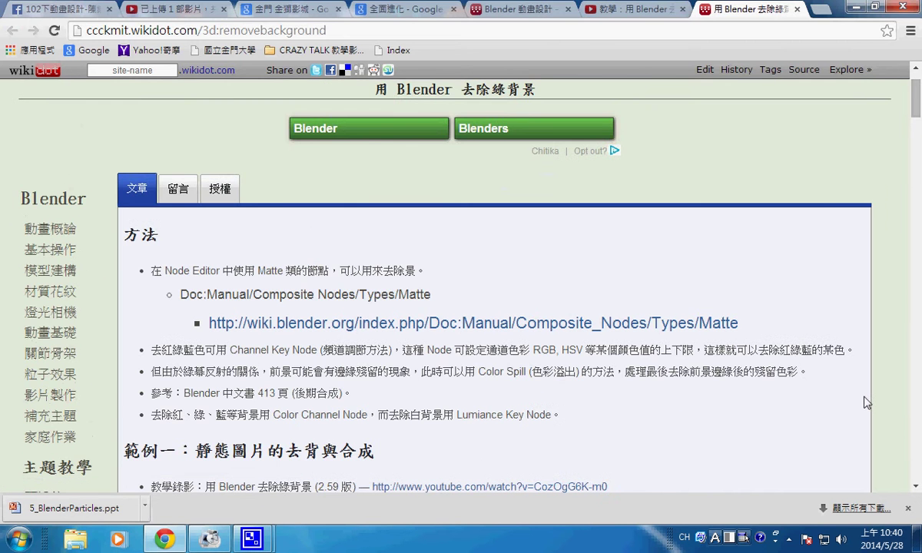
scroll(845, 388, down, 2)
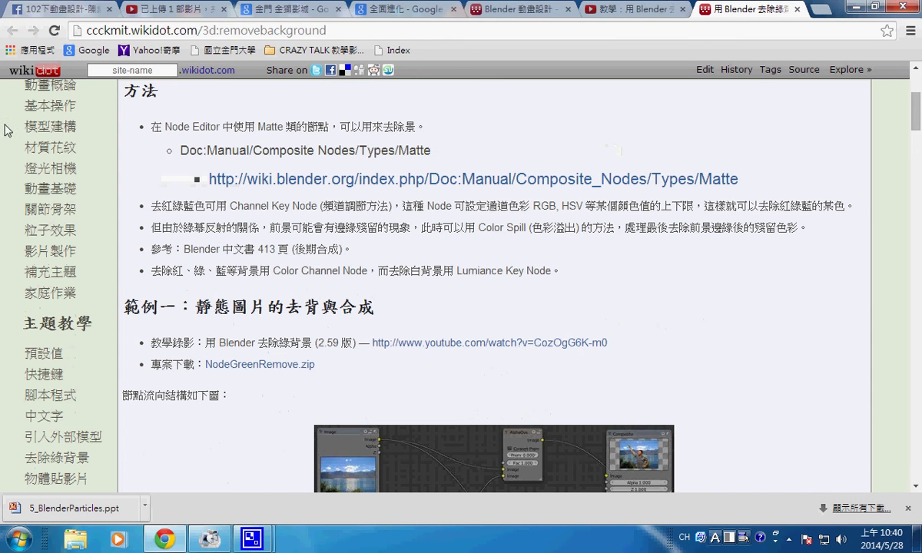
click(353, 30)
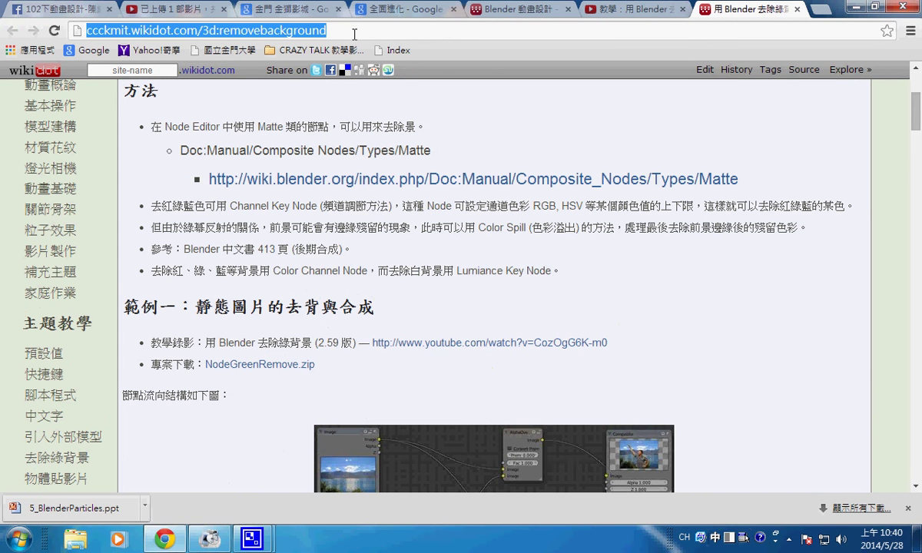
click(54, 13)
click(374, 432)
text(http://ccckmit.wikidot.com/3d:removebackground)
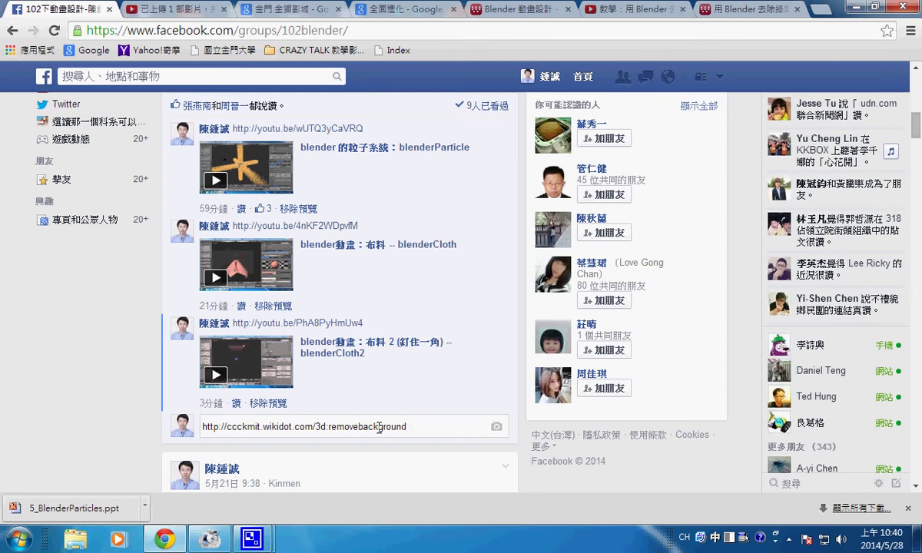
- Back in the article, scroll down to 範例一 and select the NodeGreenRemove.zip link text
click(747, 8)
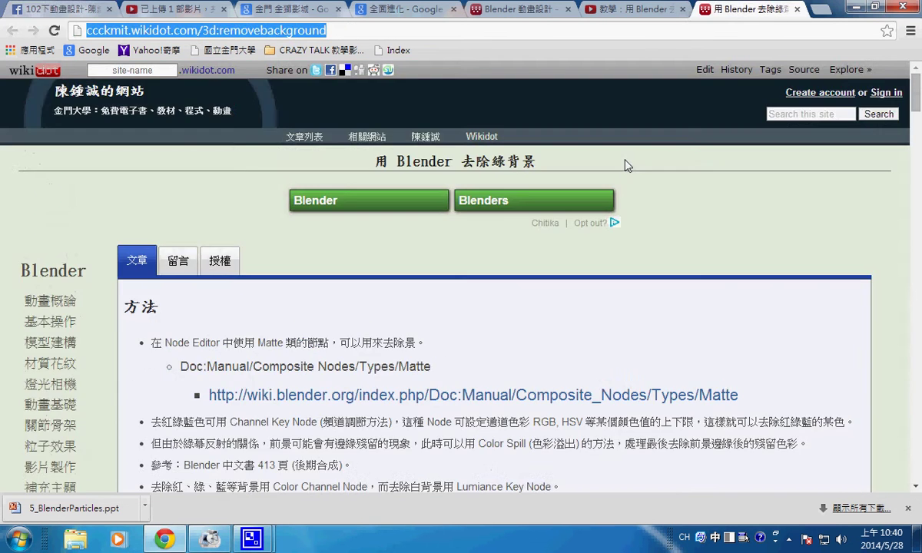
scroll(626, 165, down, 2)
scroll(618, 173, down, 1)
scroll(537, 296, down, 2)
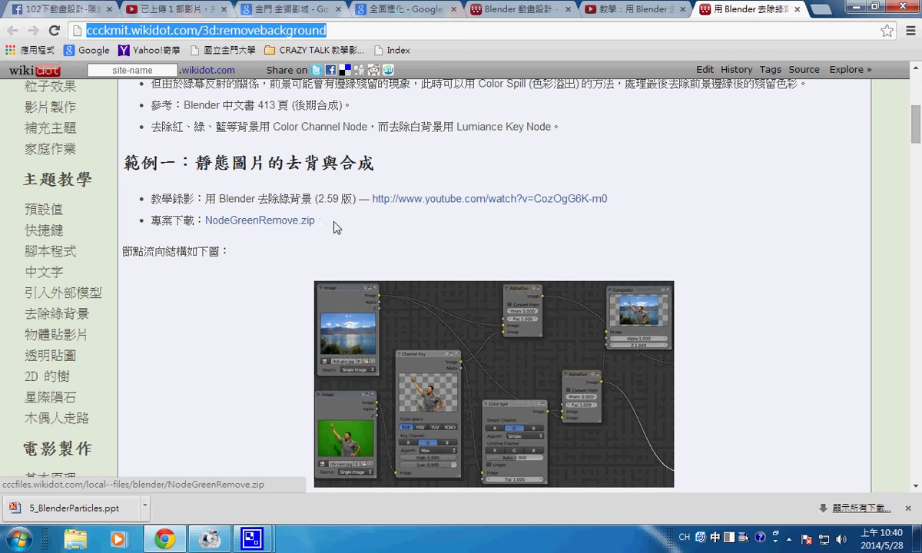
drag(317, 221, 208, 222)
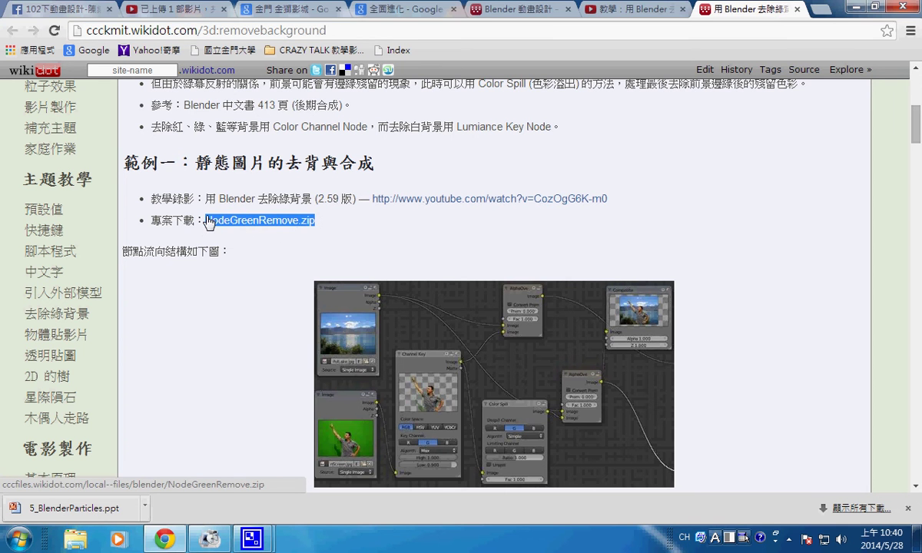
- Save NodeGreenRemove.zip into C:\ccc\BLENDER with Save Link As, then show all downloads
click(280, 240)
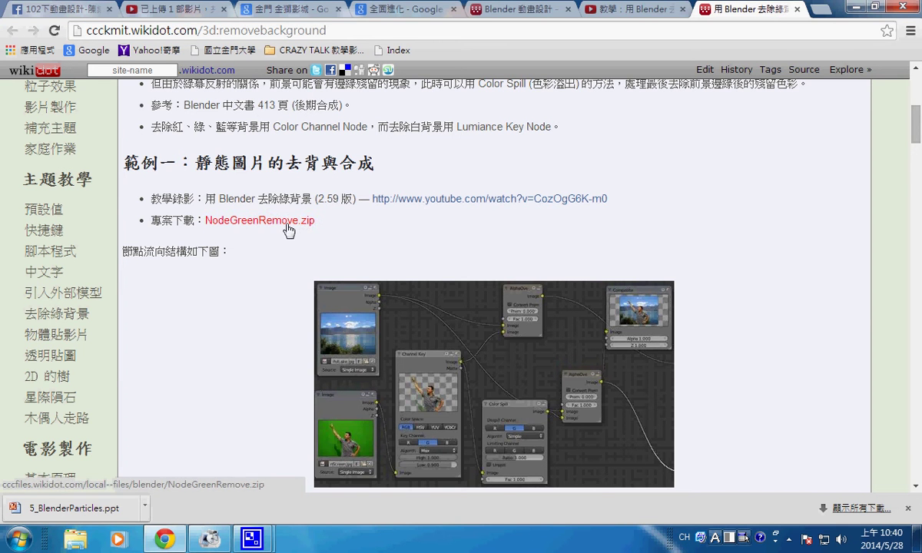
right_click(289, 231)
click(327, 266)
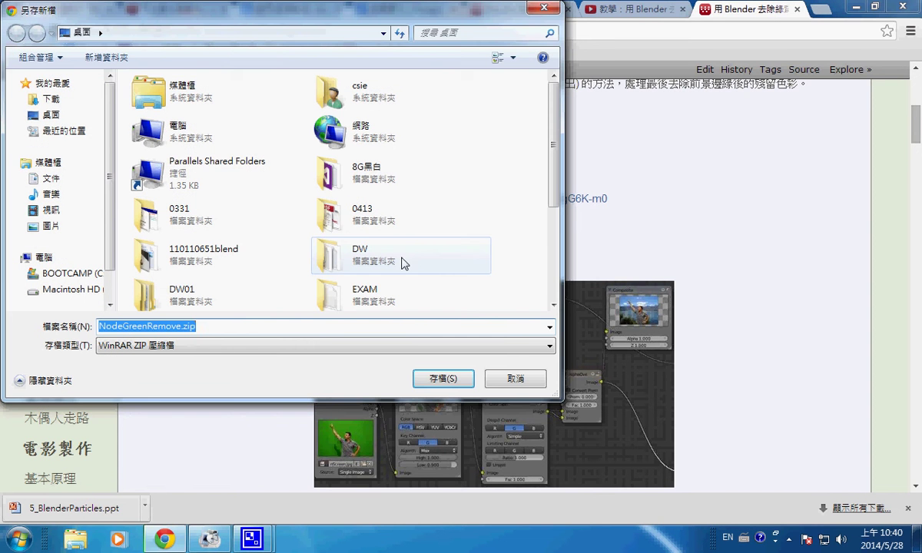
click(69, 273)
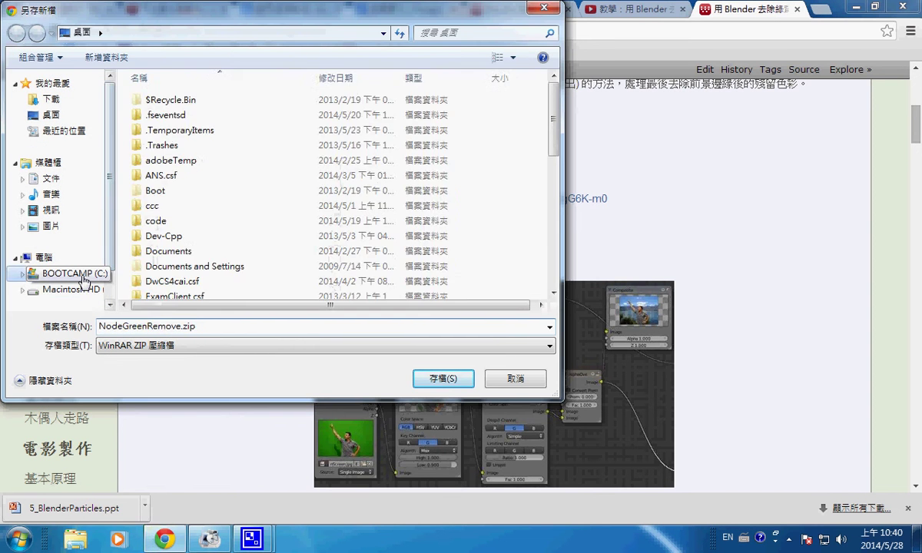
click(157, 207)
double_click(161, 206)
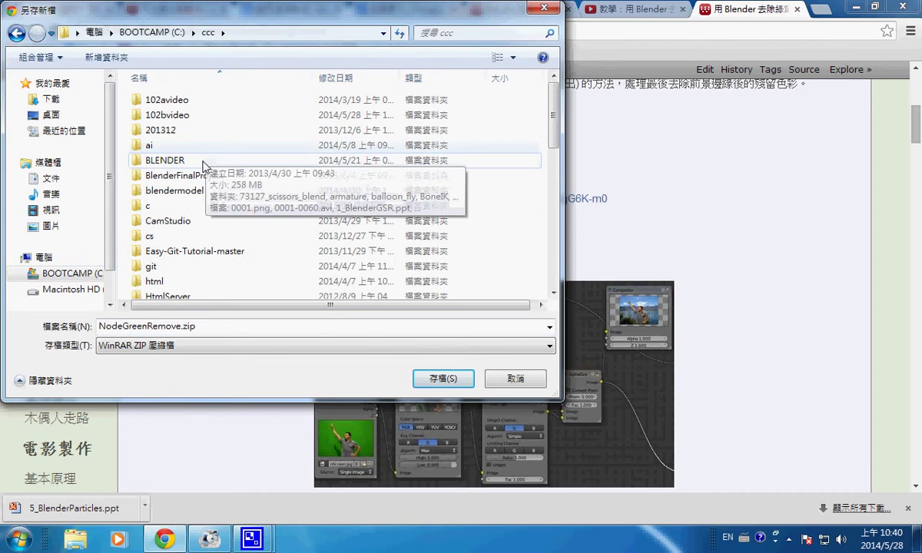
double_click(206, 160)
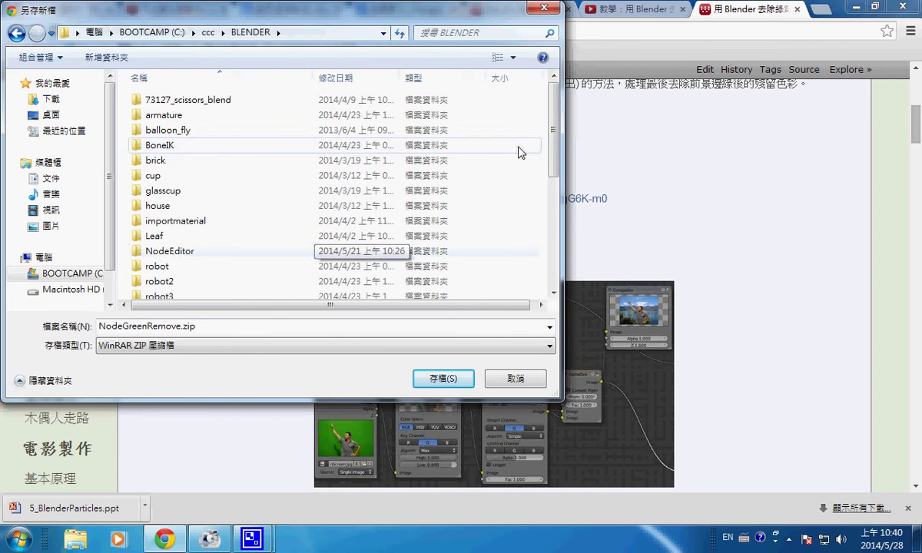
mouse_move(553, 150)
mouse_down()
mouse_move(566, 214)
mouse_move(522, 125)
mouse_up()
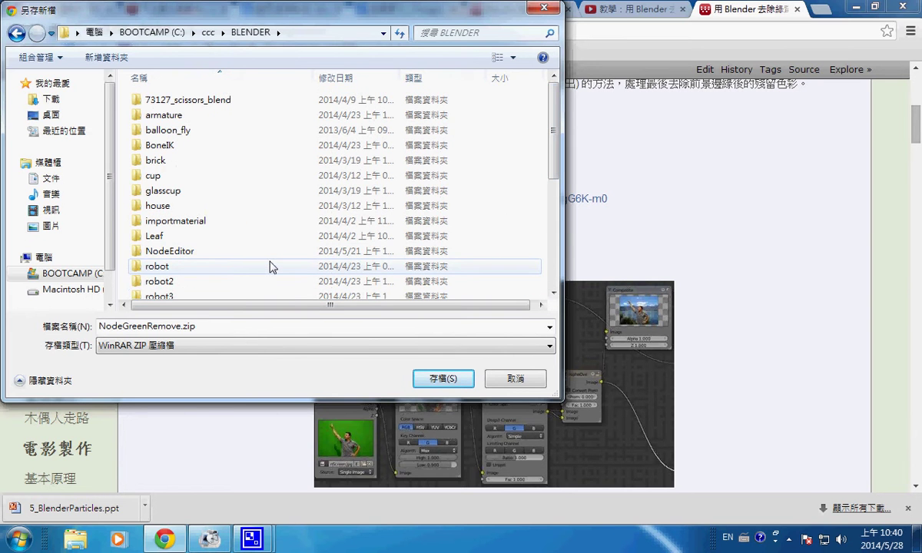
click(420, 379)
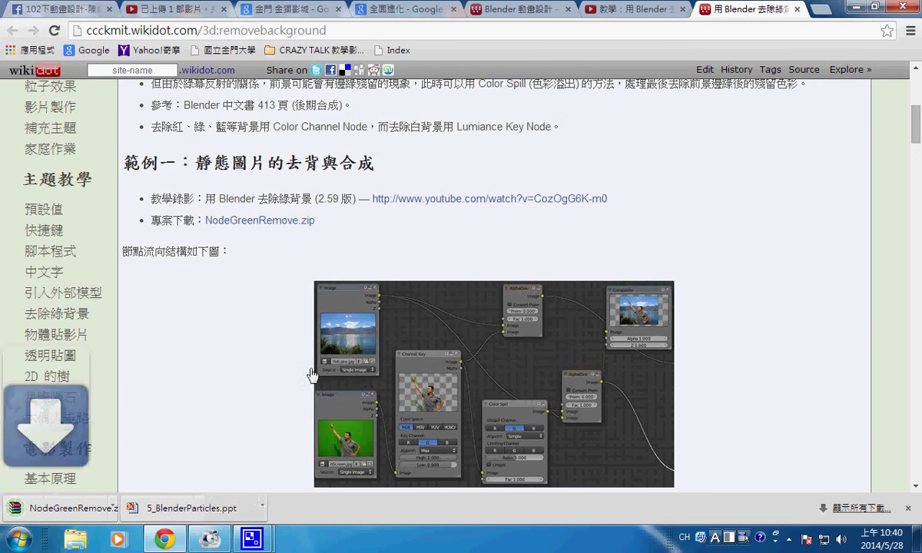
click(837, 508)
- Extract NodeGreenRemove.zip in the BLENDER folder to a NodeGreenRemove folder
click(185, 156)
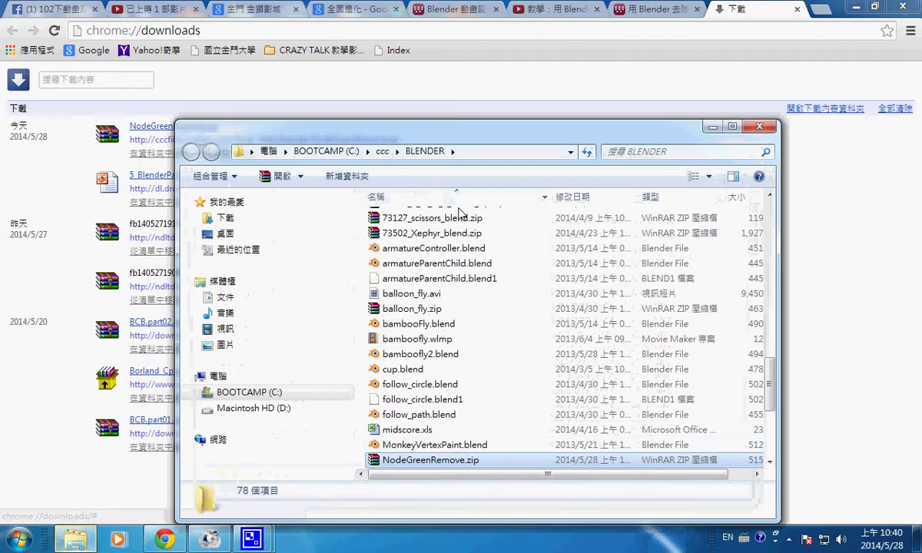
right_click(454, 461)
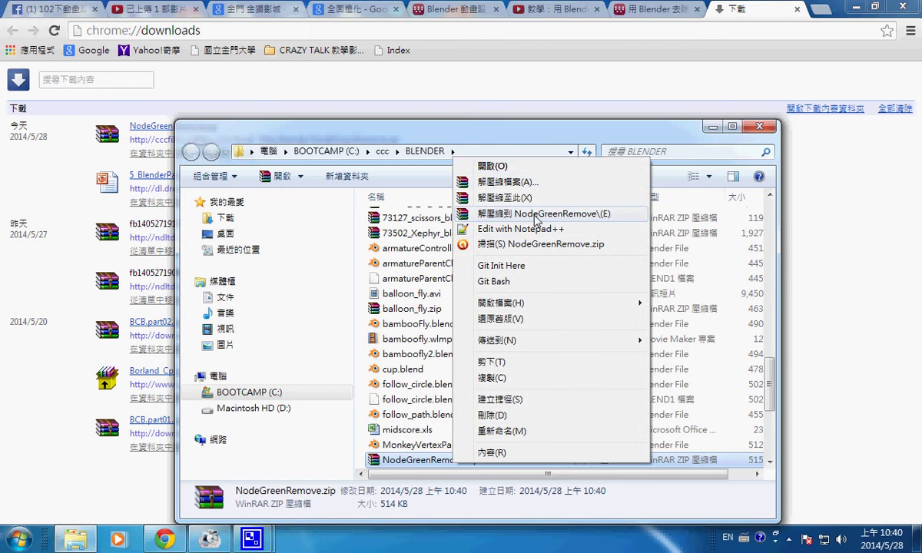
click(535, 214)
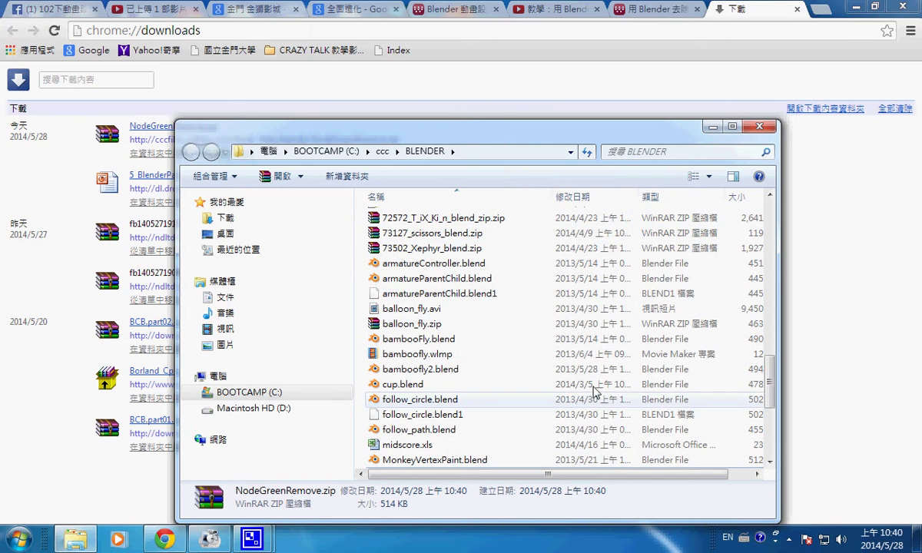
drag(771, 384, 784, 222)
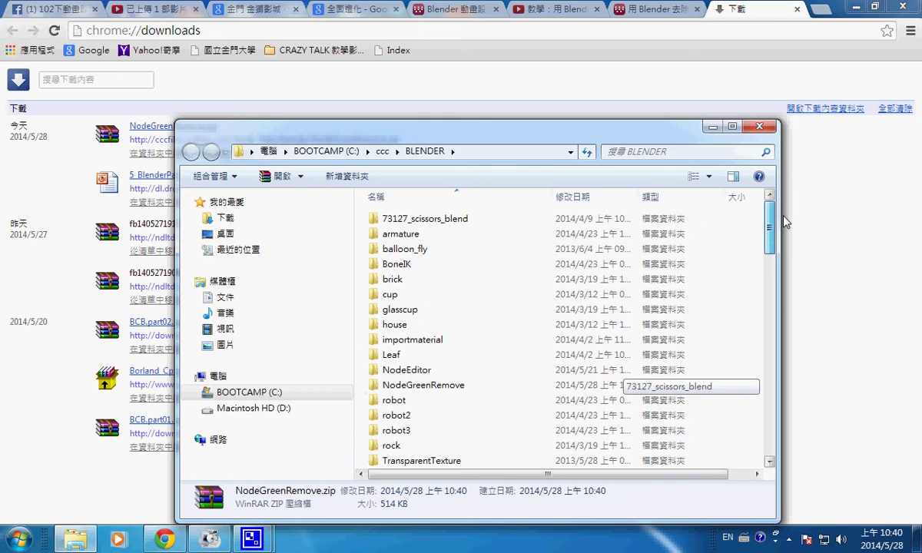
- Move the nested NodeGreenRemove folder up into BLENDER, merging it, and open the merged folder
double_click(450, 385)
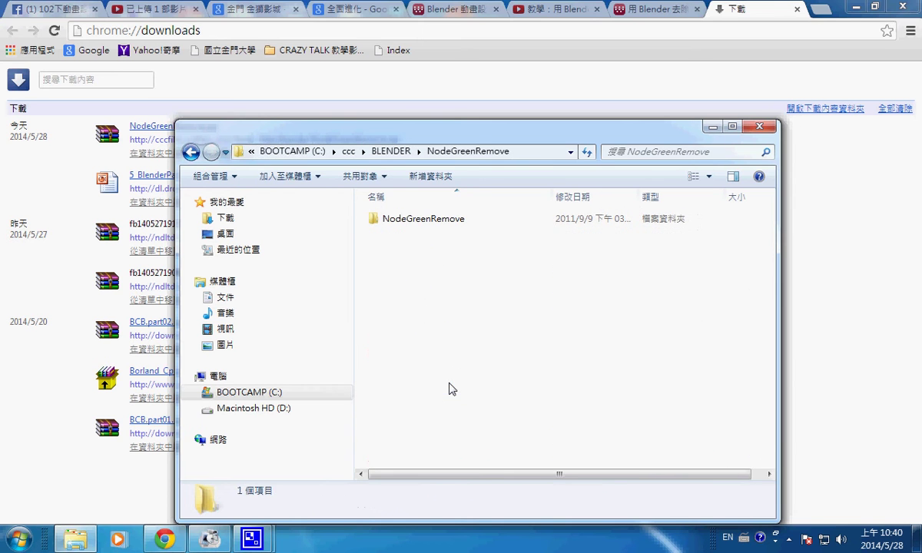
right_click(452, 218)
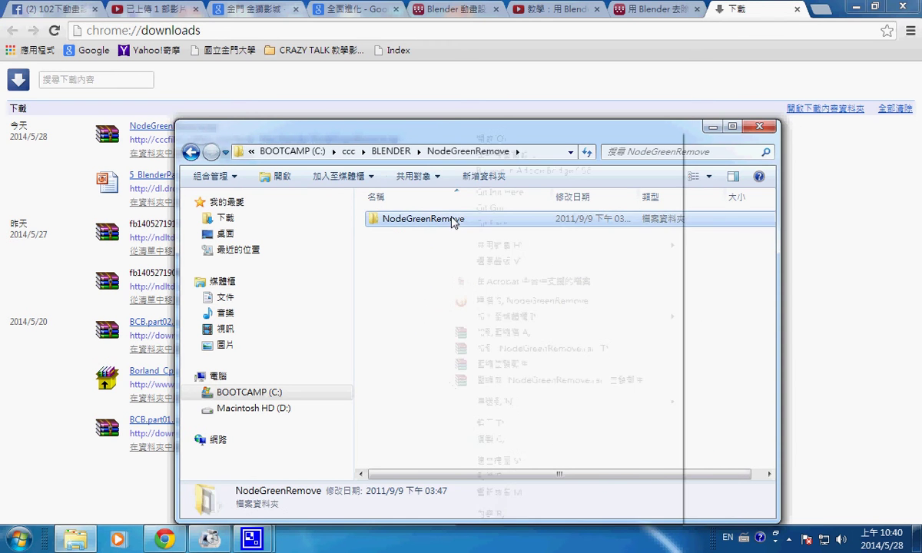
click(535, 422)
click(190, 152)
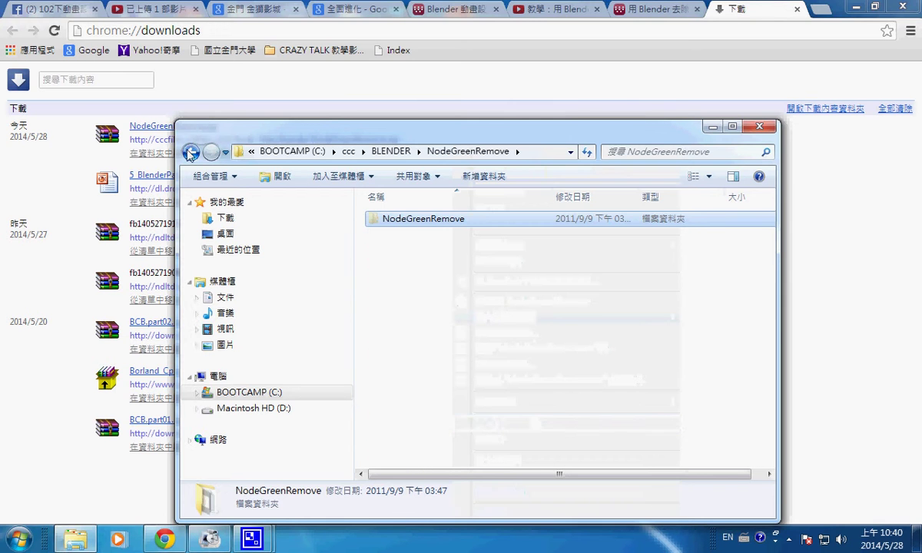
right_click(557, 315)
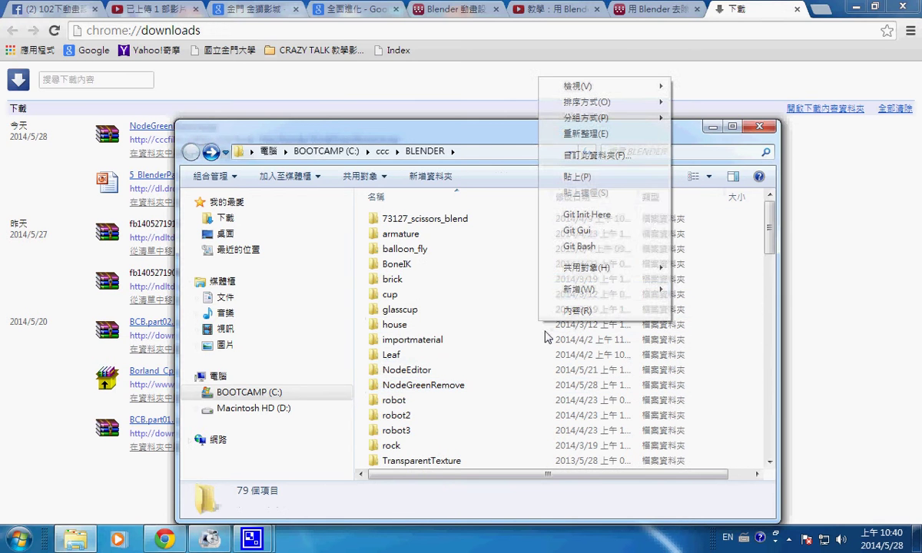
click(603, 181)
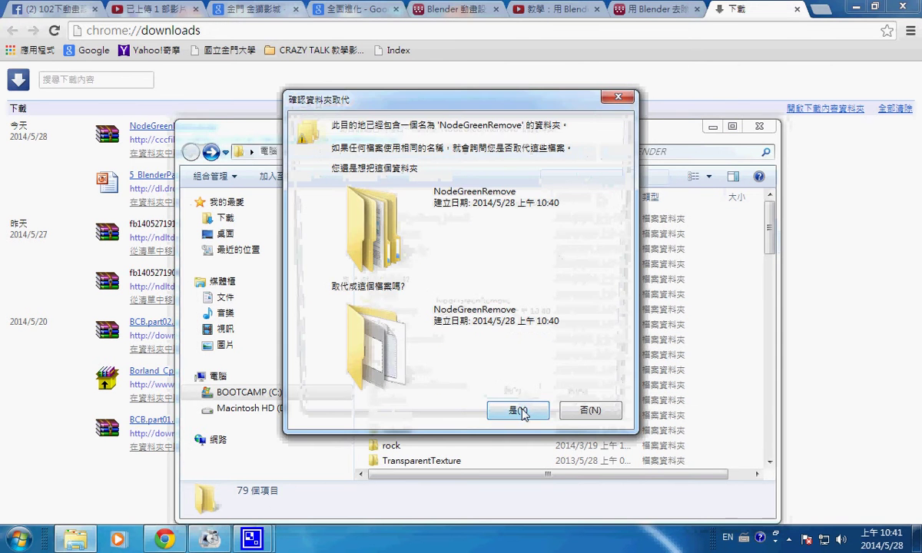
click(521, 351)
double_click(460, 385)
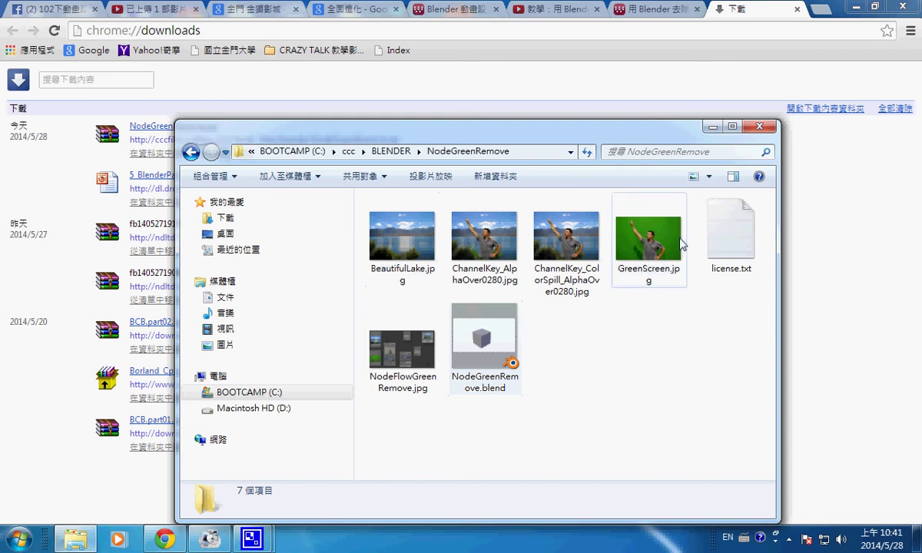
- Compare the details of BeautifulLake.jpg and GreenScreen.jpg, then open NodeGreenRemove.blend in Blender
click(424, 254)
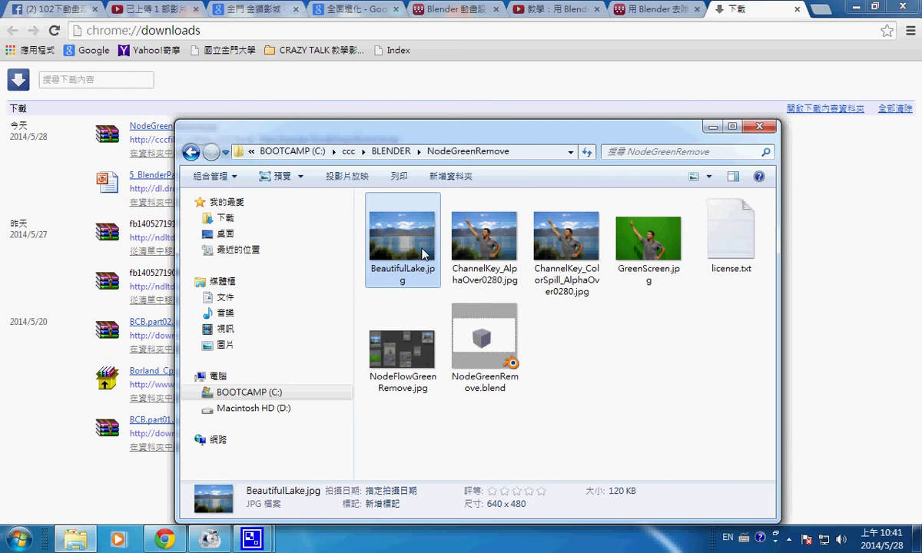
click(653, 251)
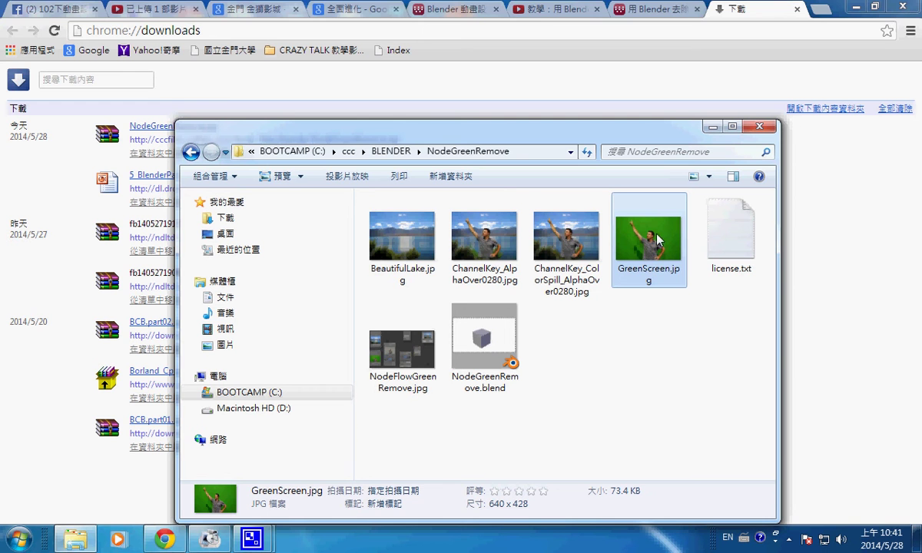
mouse_move(647, 239)
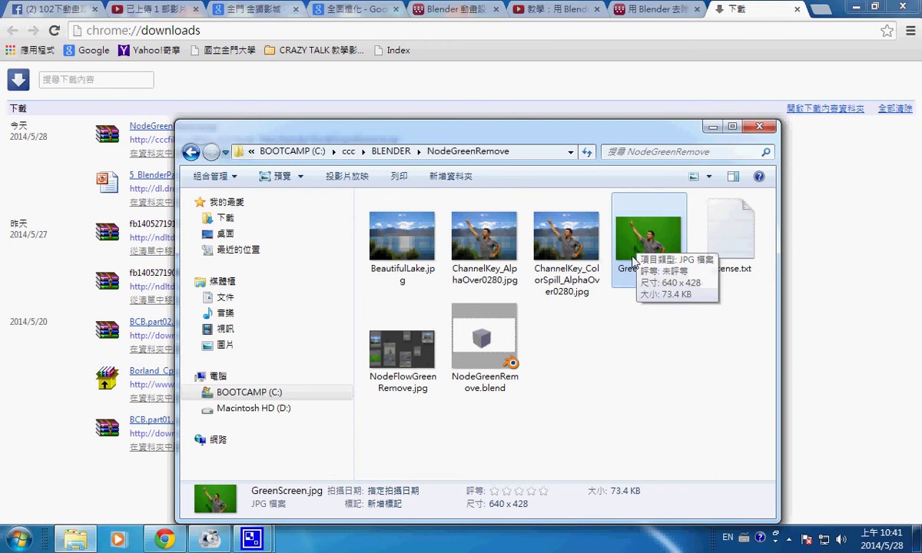
key(Home)
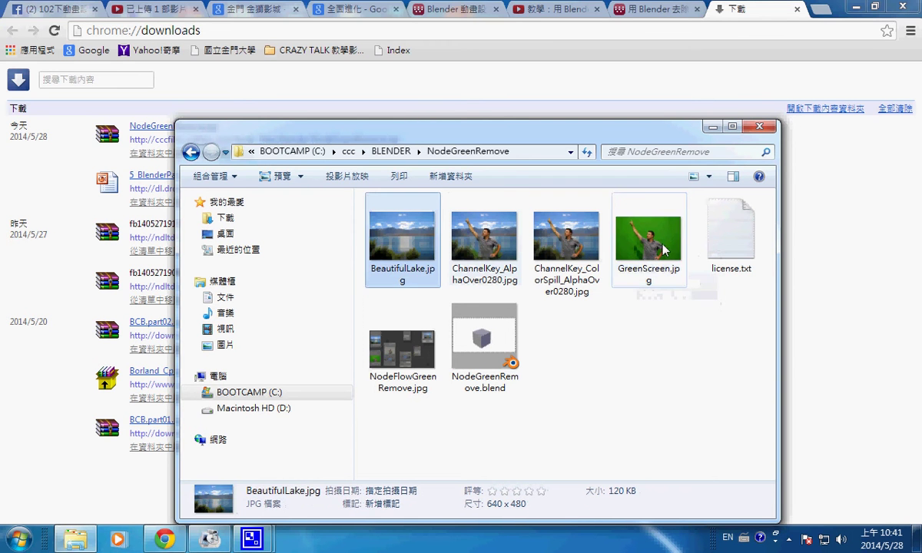
click(654, 246)
key(Home)
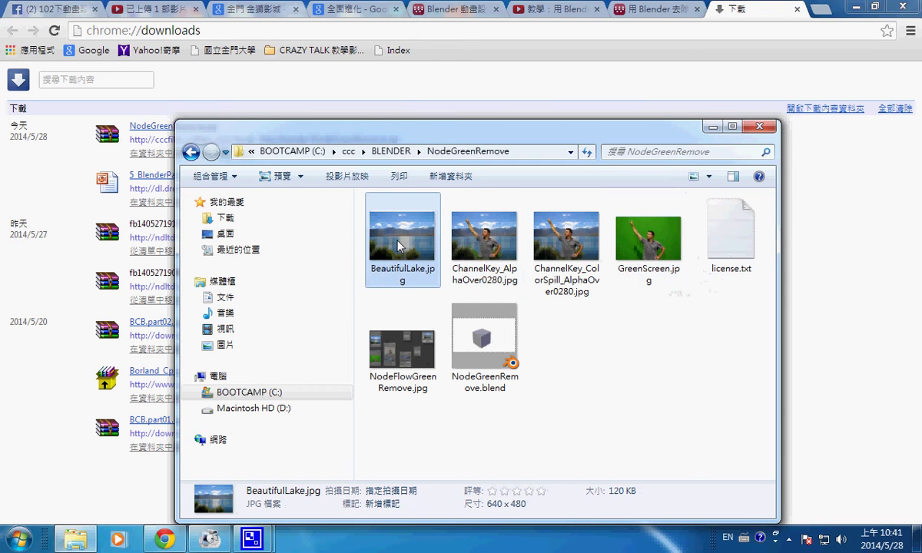
click(637, 228)
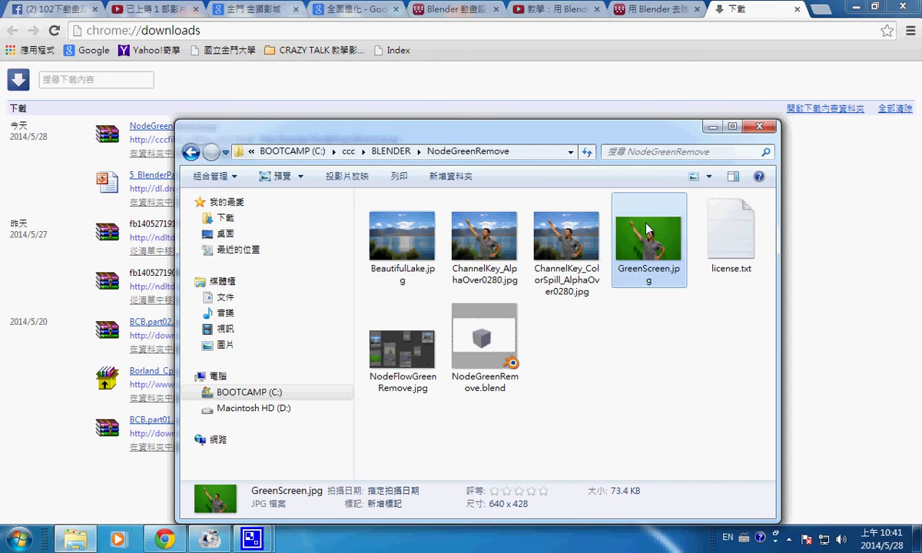
mouse_move(401, 237)
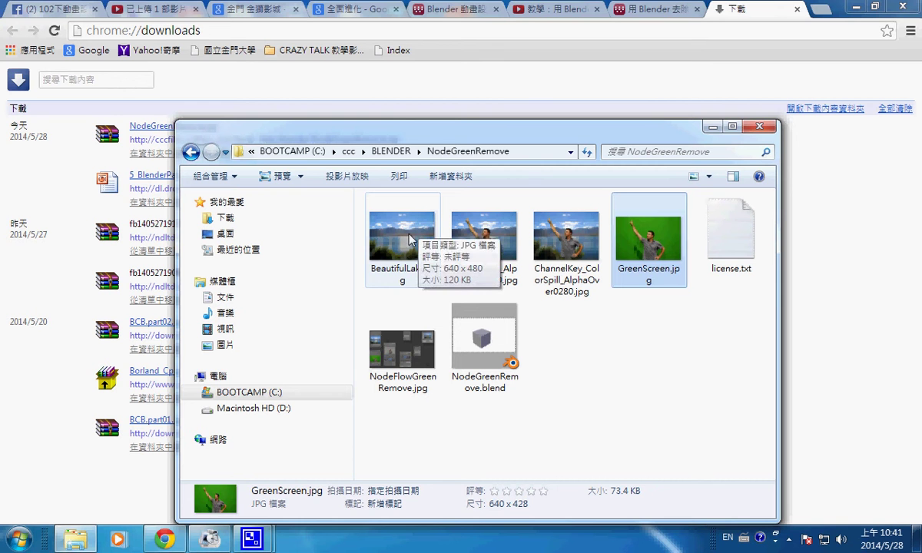
click(388, 227)
click(645, 232)
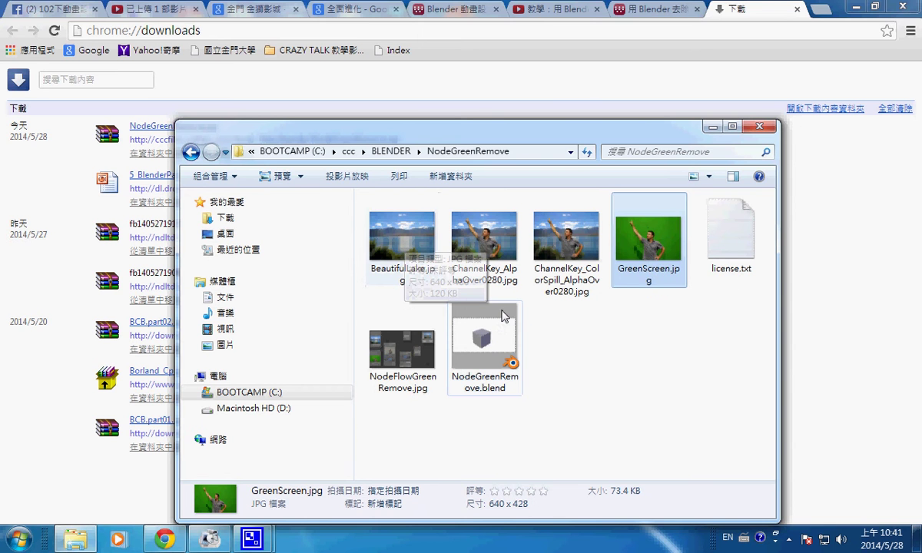
click(500, 353)
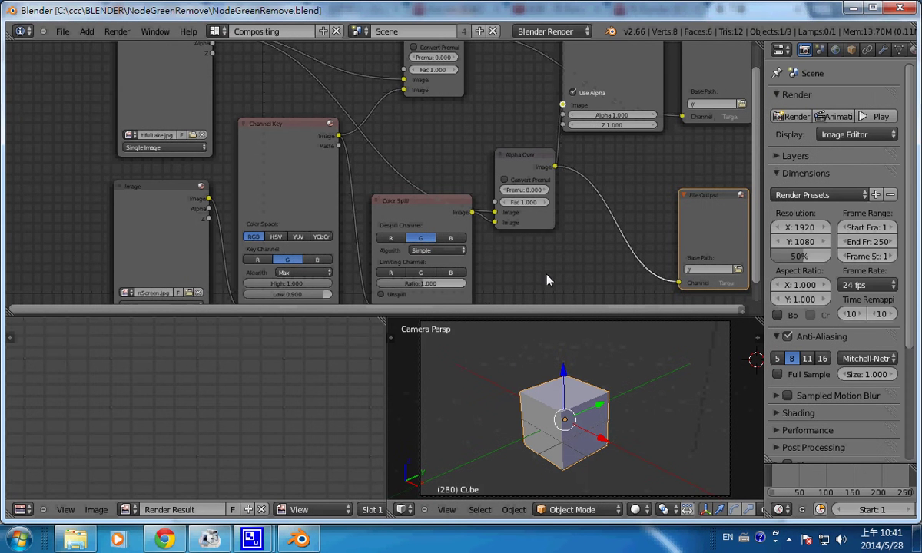
- Render with F12, frame all compositing nodes, and inspect the lake and green-screen Image nodes
key(F12)
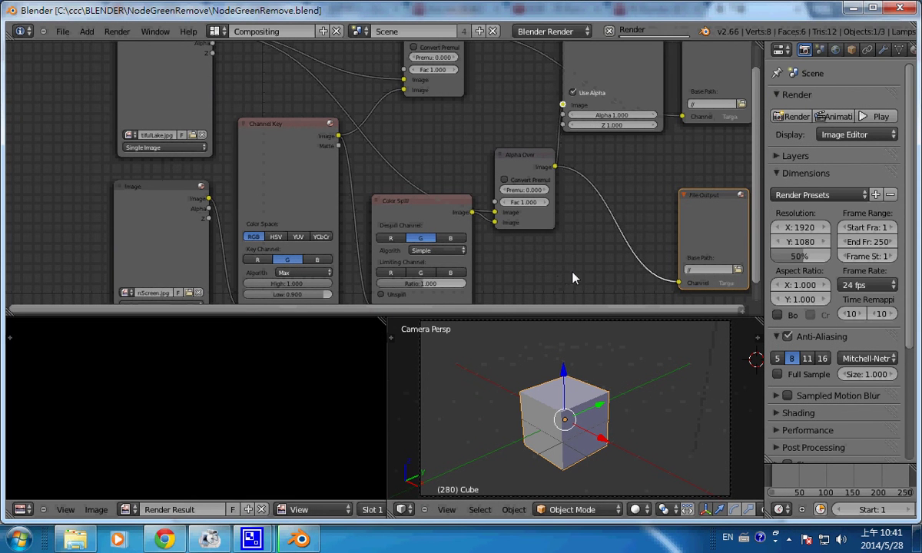
key(Home)
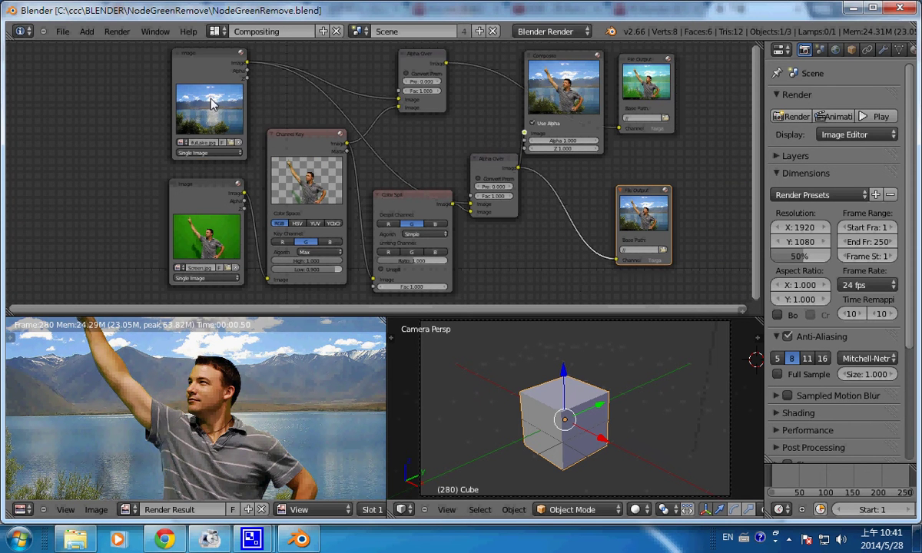
click(199, 104)
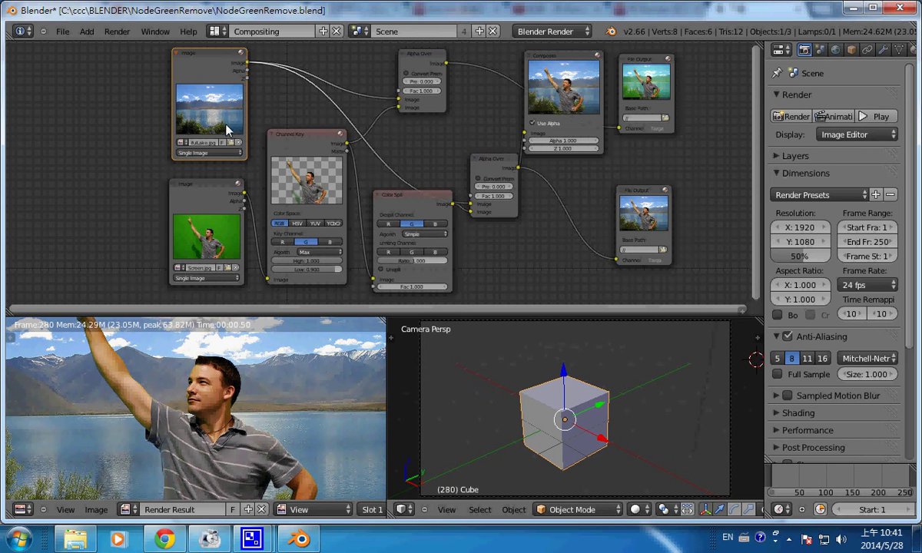
click(205, 231)
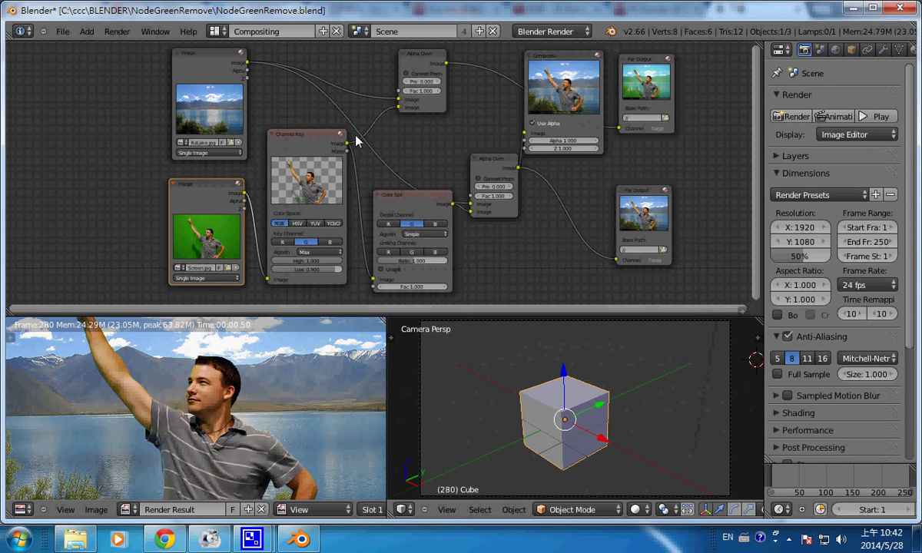
- Feed Channel Key's output into Alpha Over's second Image socket, then close Blender and return to the folder
drag(397, 108, 399, 107)
drag(759, 202, 765, 268)
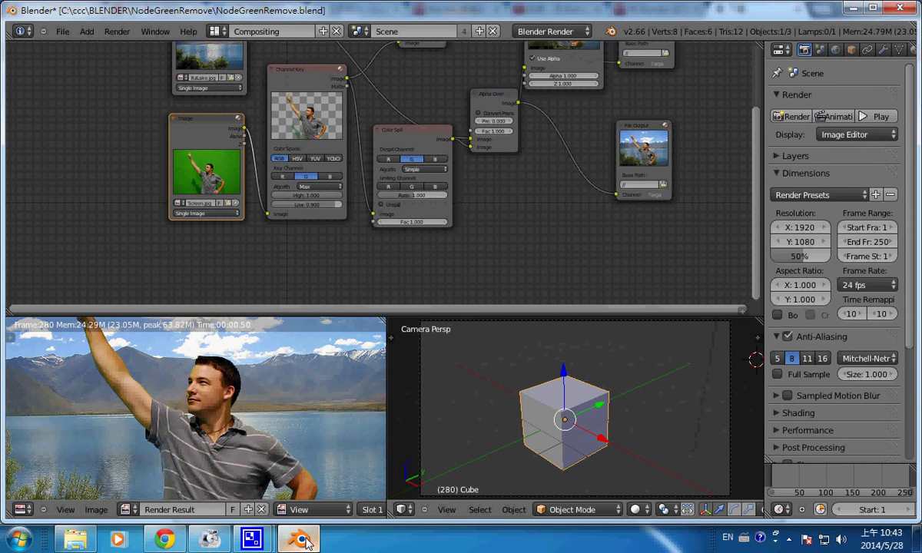
click(899, 7)
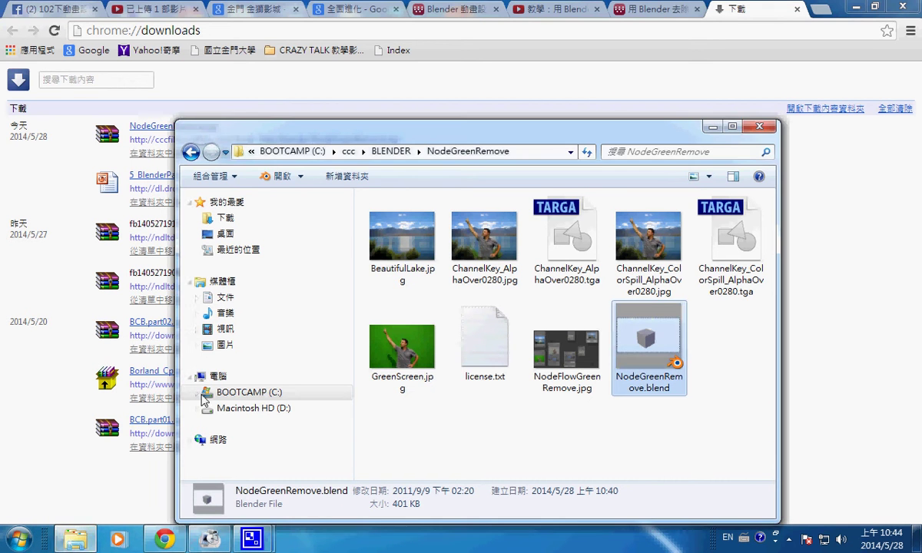
click(90, 544)
click(90, 542)
click(90, 542)
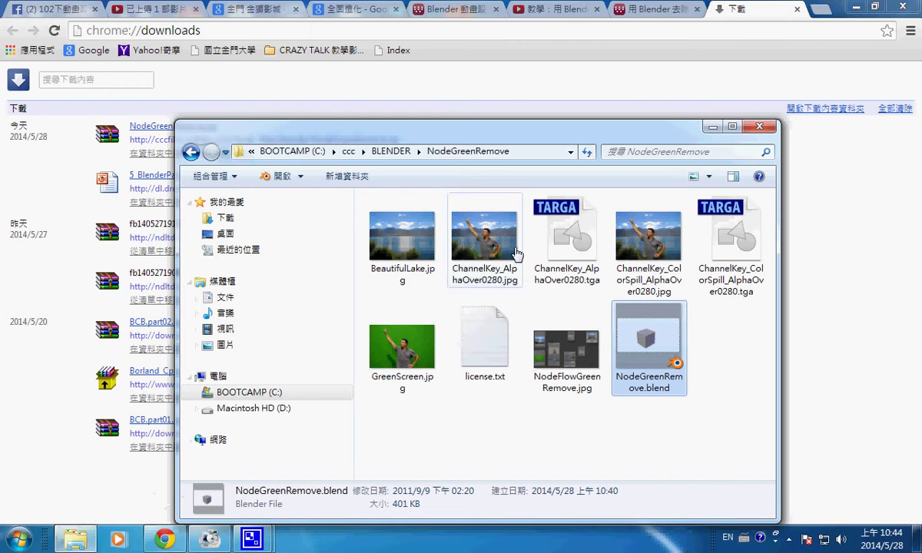
- Launch a new Blender instance from the Start menu and dismiss the splash screen
double_click(681, 355)
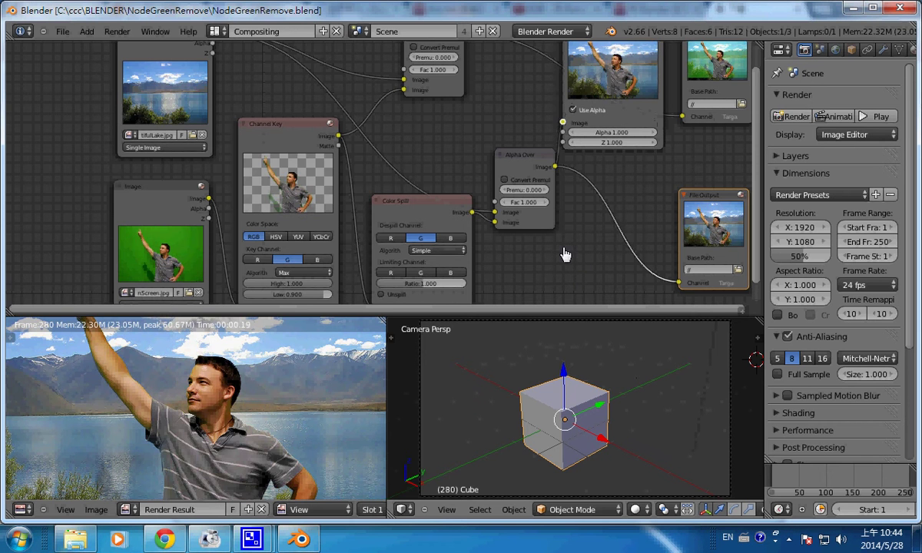
click(19, 539)
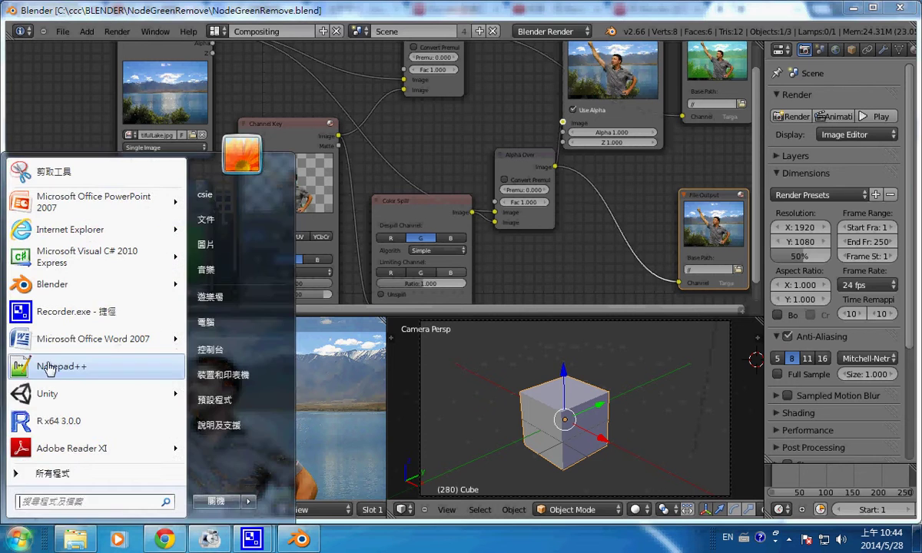
click(47, 288)
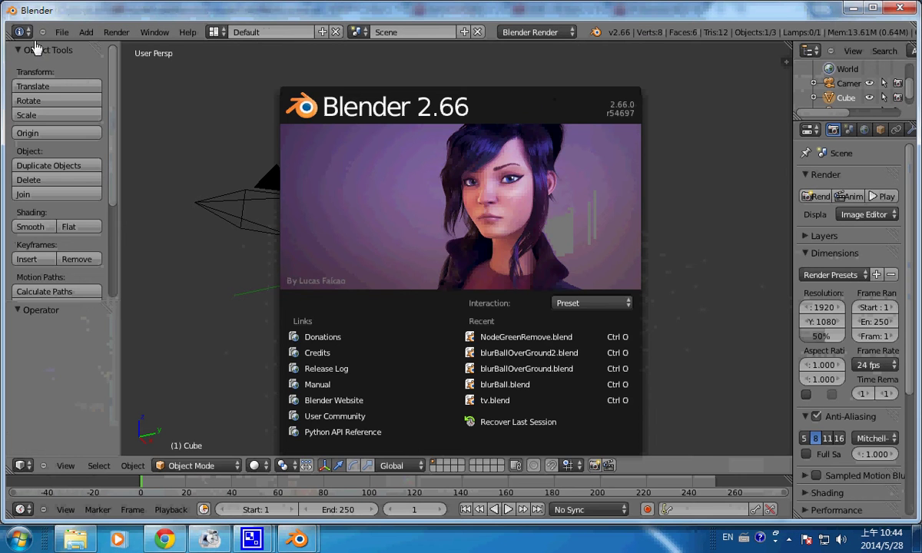
click(55, 32)
- Save the default scene as NodeGreenRemove2.blend next to NodeGreenRemove.blend
click(62, 33)
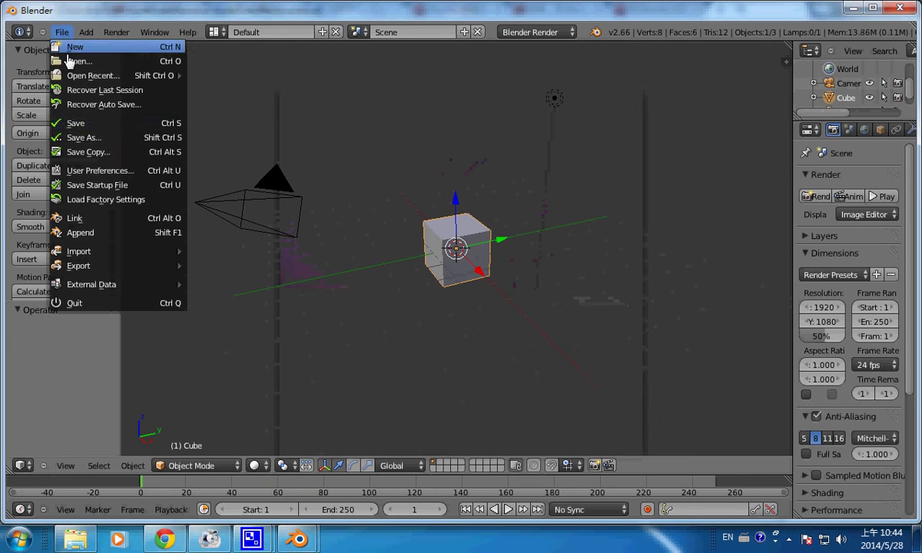
click(100, 137)
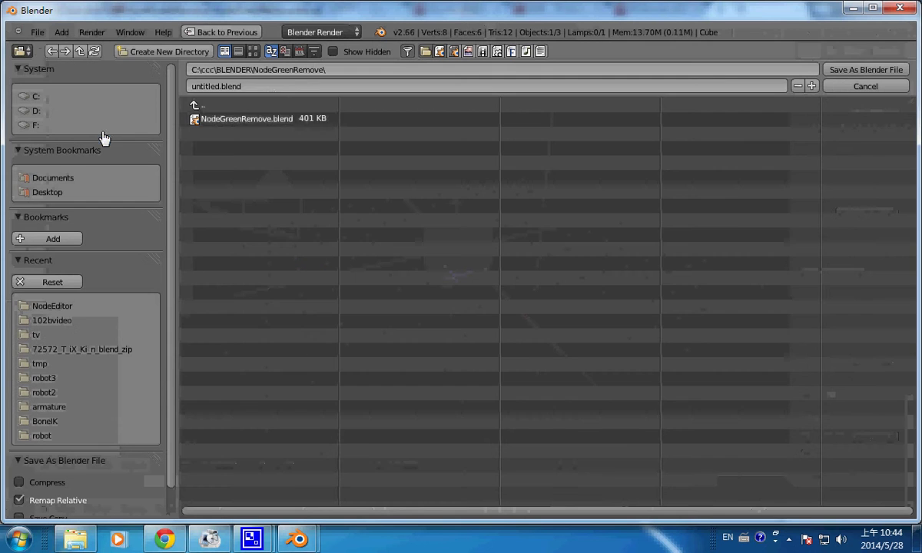
click(263, 117)
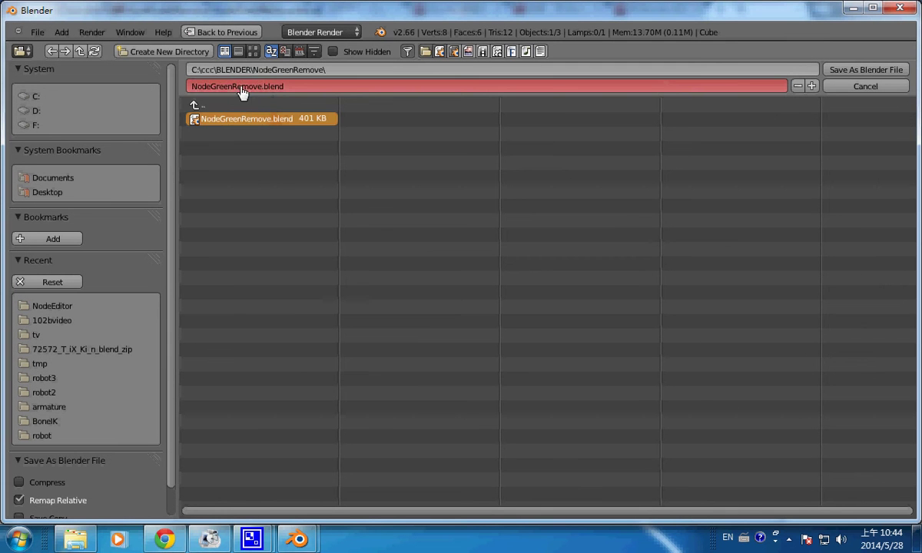
click(263, 88)
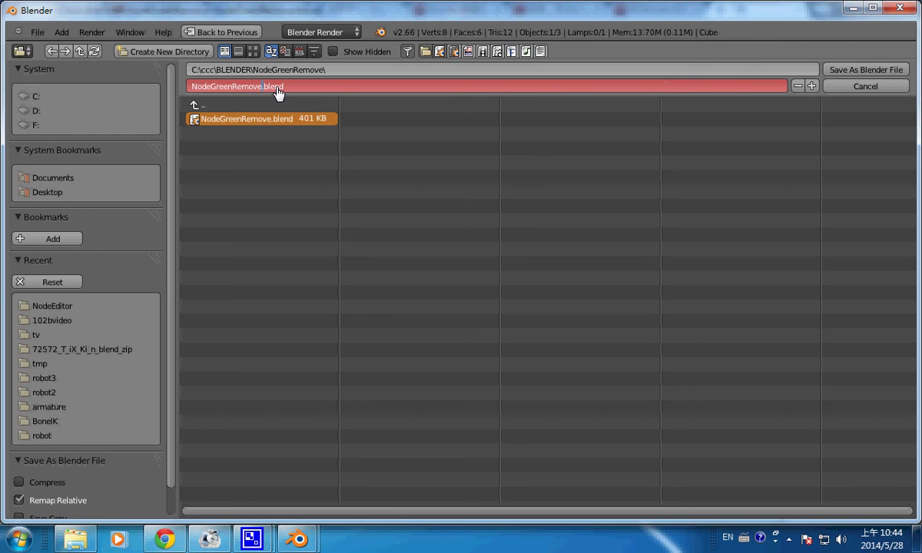
text(2)
key(Return)
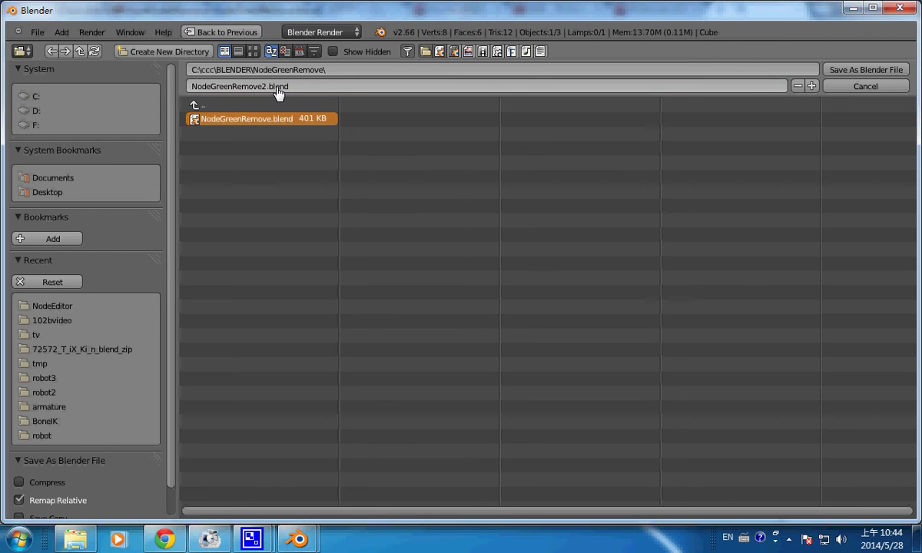
click(828, 71)
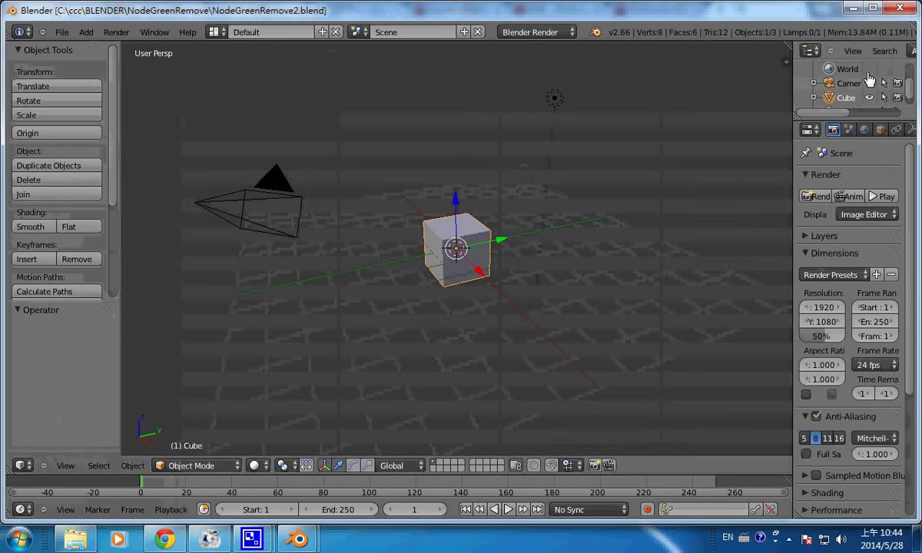
- Switch to the Compositing layout, enable Use Nodes, and spread out the Render Layers and Composite nodes
click(597, 211)
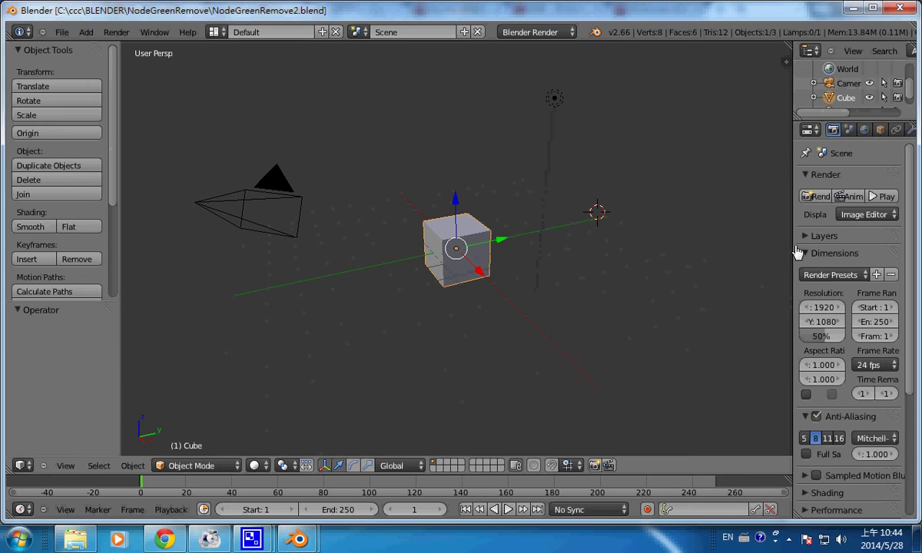
drag(796, 253, 619, 246)
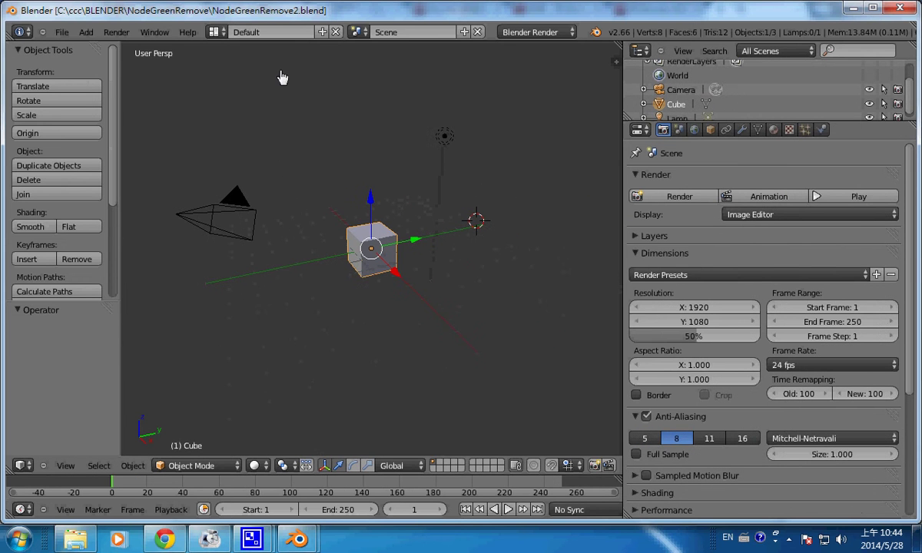
click(217, 32)
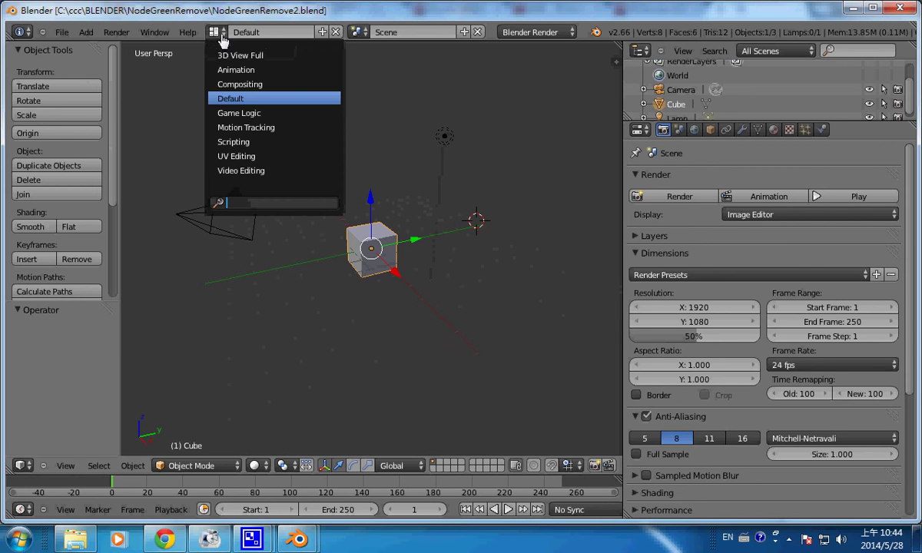
click(247, 88)
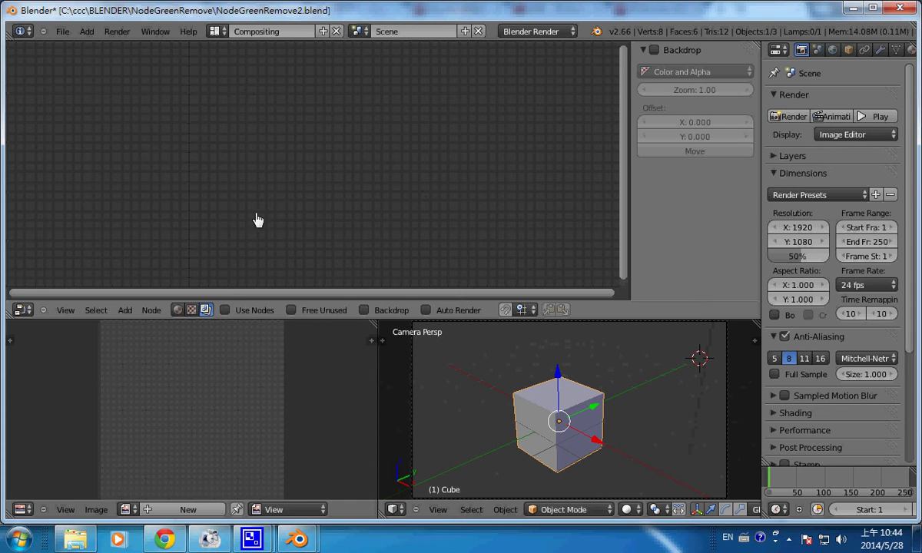
click(225, 311)
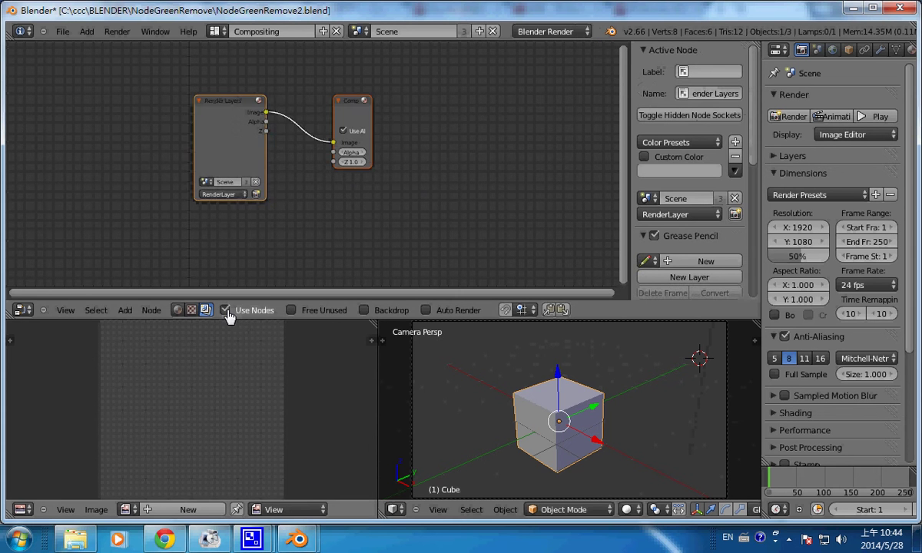
drag(354, 103, 455, 122)
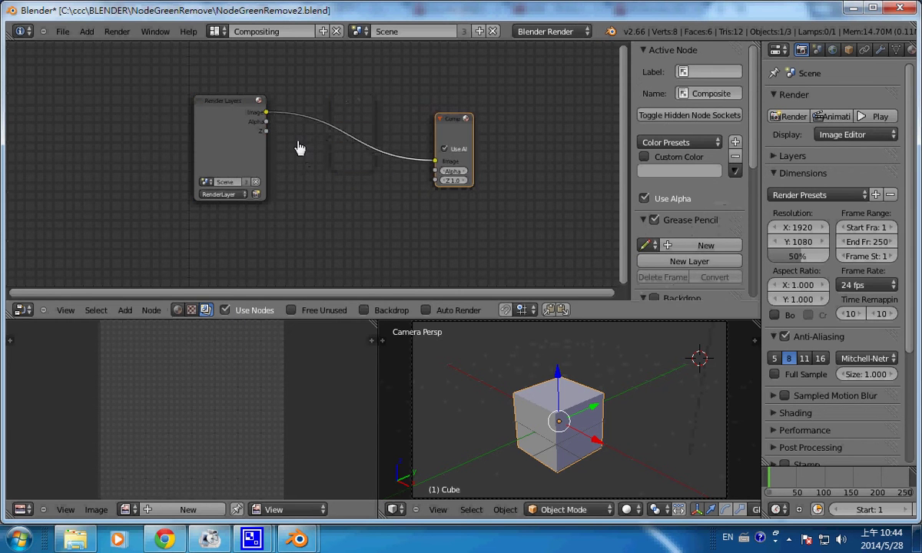
drag(213, 101, 261, 121)
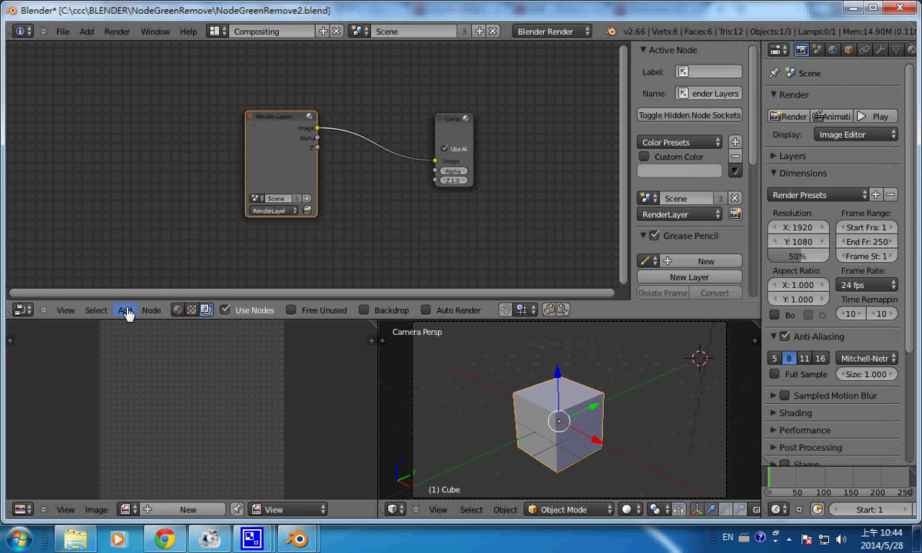
- Add an Image input node at the upper left and start loading a picture into it
click(126, 310)
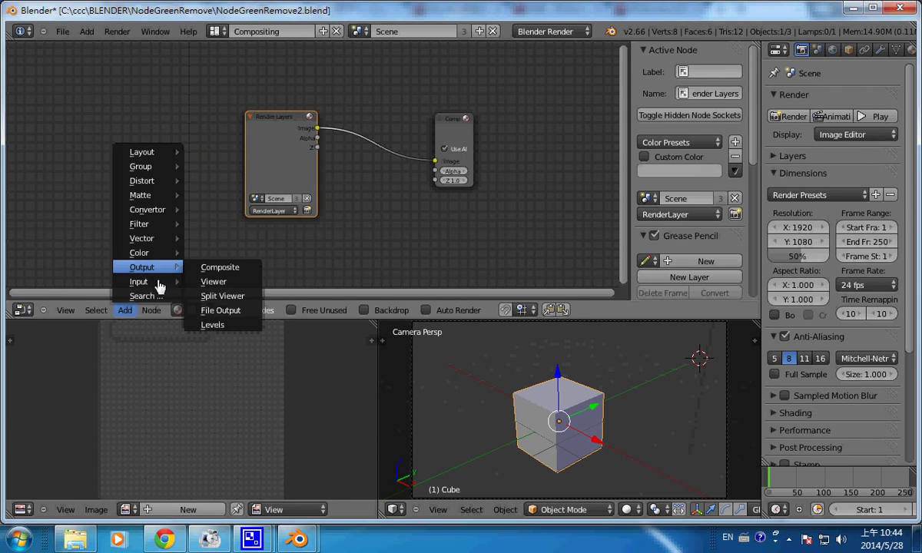
mouse_move(142, 282)
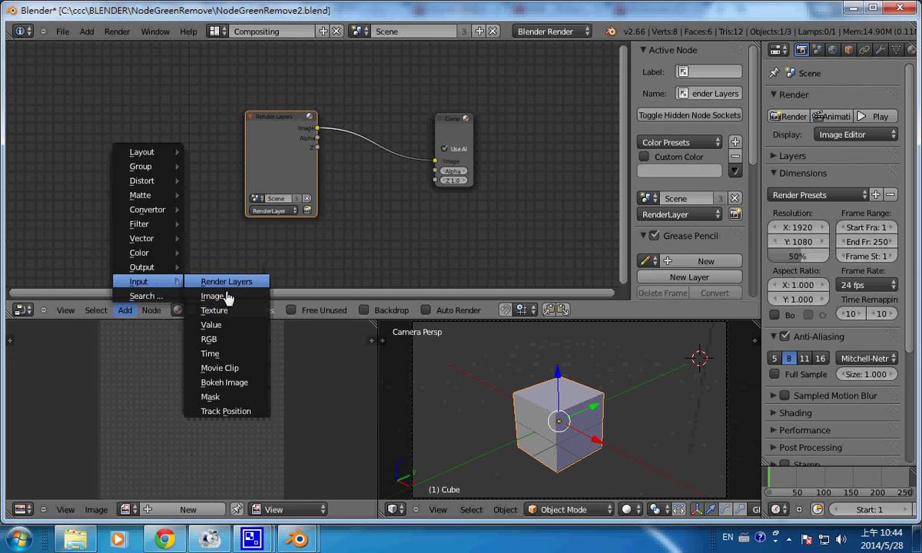
click(229, 297)
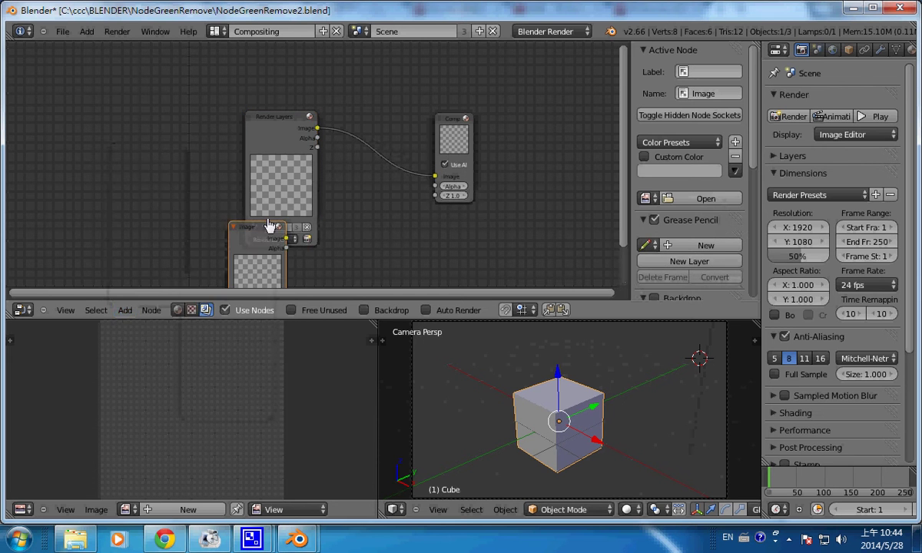
click(83, 83)
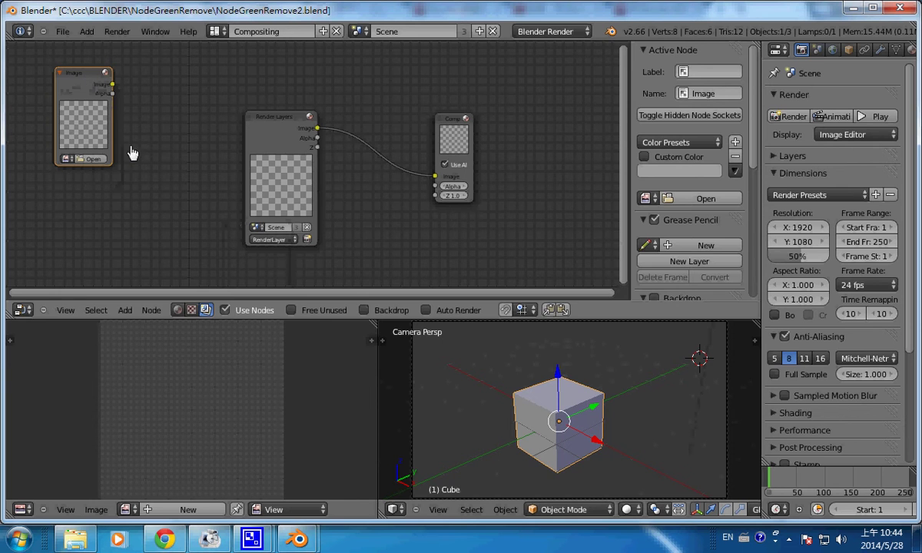
click(92, 159)
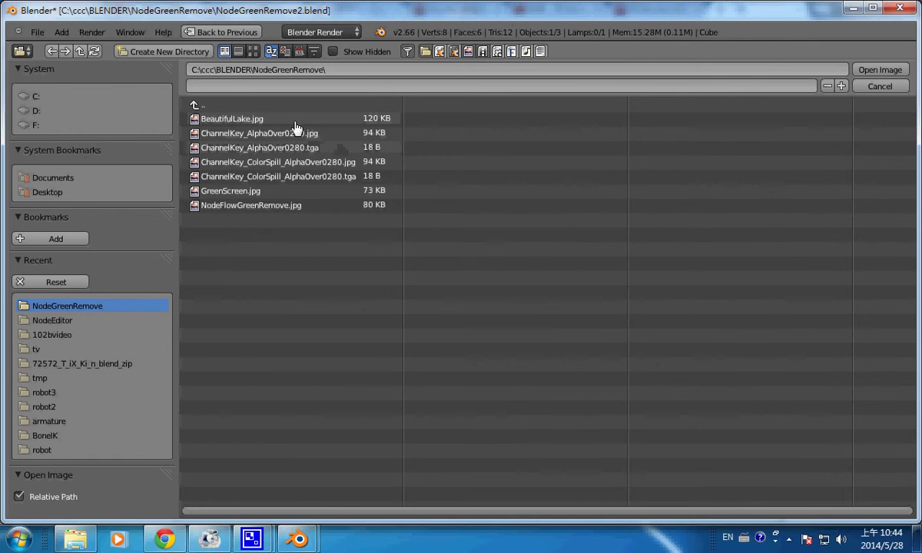
- Load BeautifulLake.jpg into the Image node, widen it to enlarge the preview, and move it up
click(267, 122)
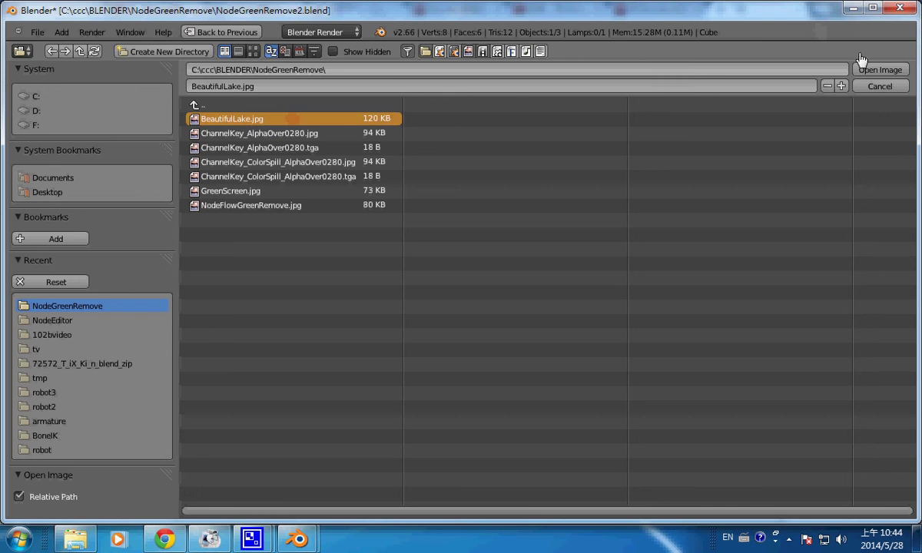
click(879, 69)
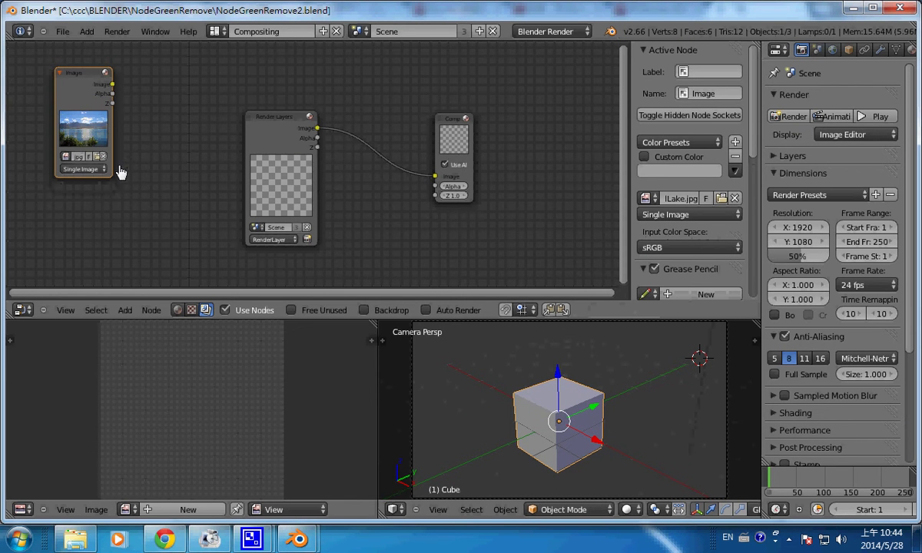
drag(111, 180, 140, 204)
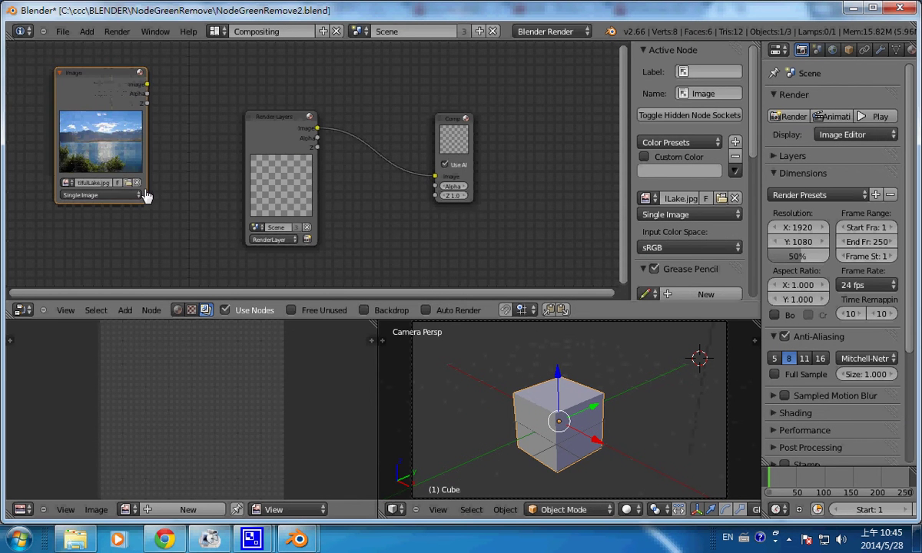
scroll(227, 181, down, 1)
scroll(228, 190, down, 1)
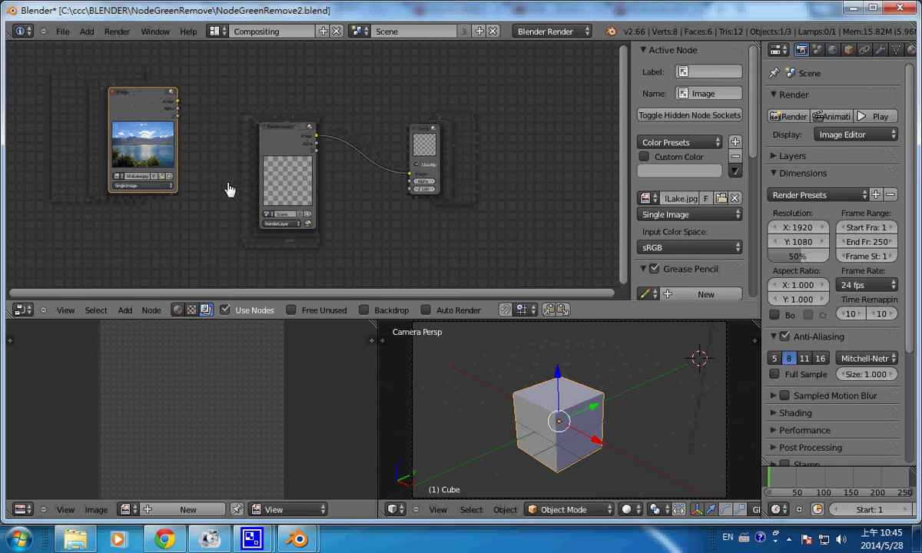
scroll(182, 123, down, 1)
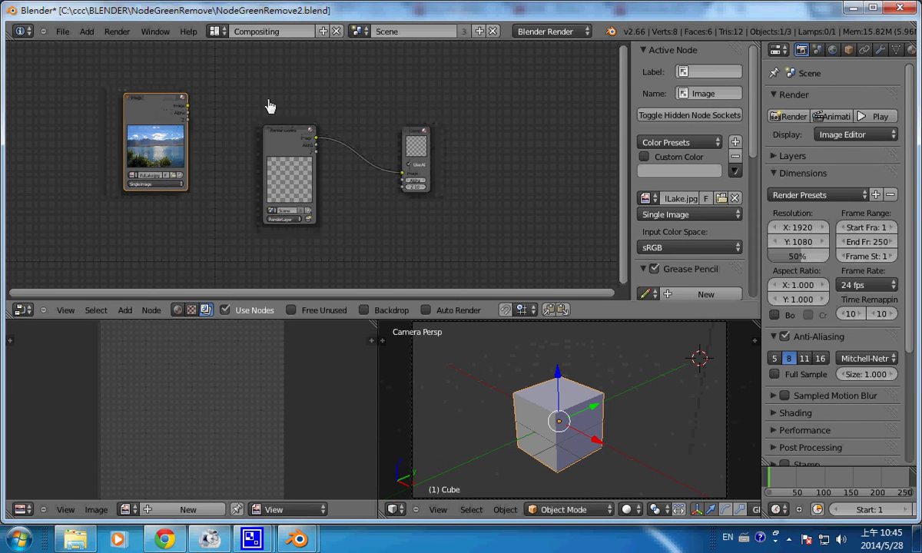
drag(157, 98, 154, 70)
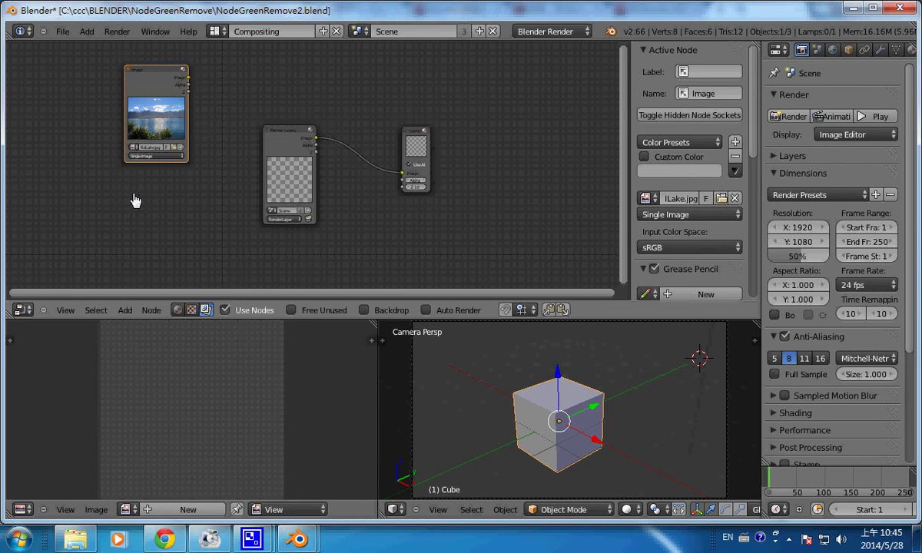
- Add another Image node below the lake node and load GreenScreen.jpg into it
click(123, 307)
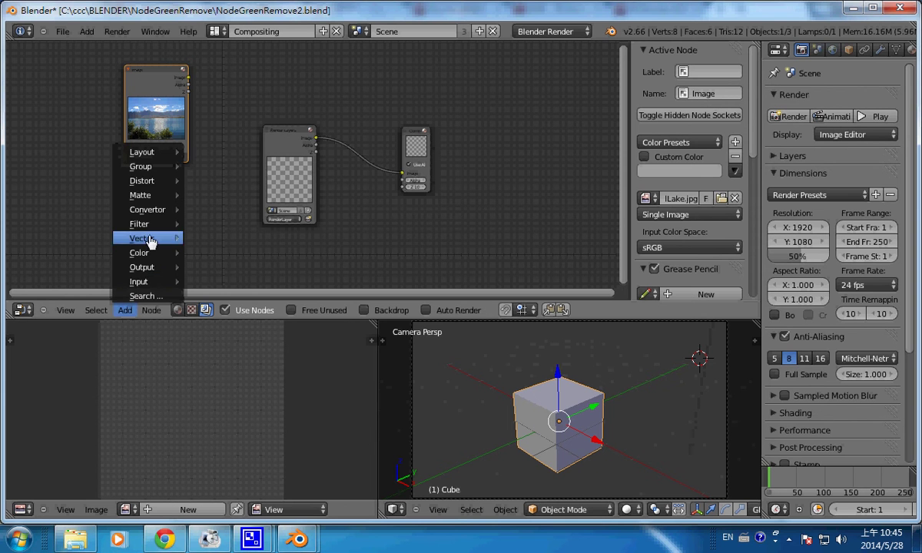
mouse_move(142, 281)
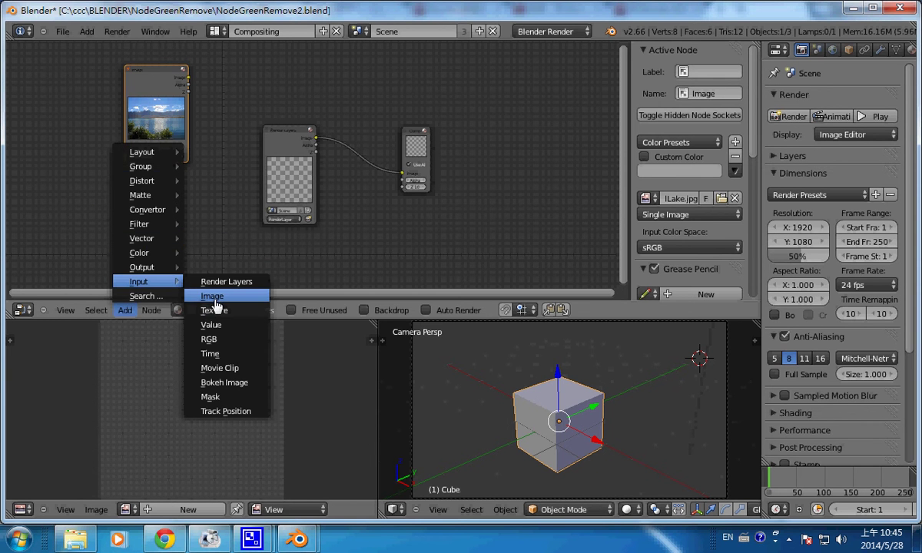
click(215, 302)
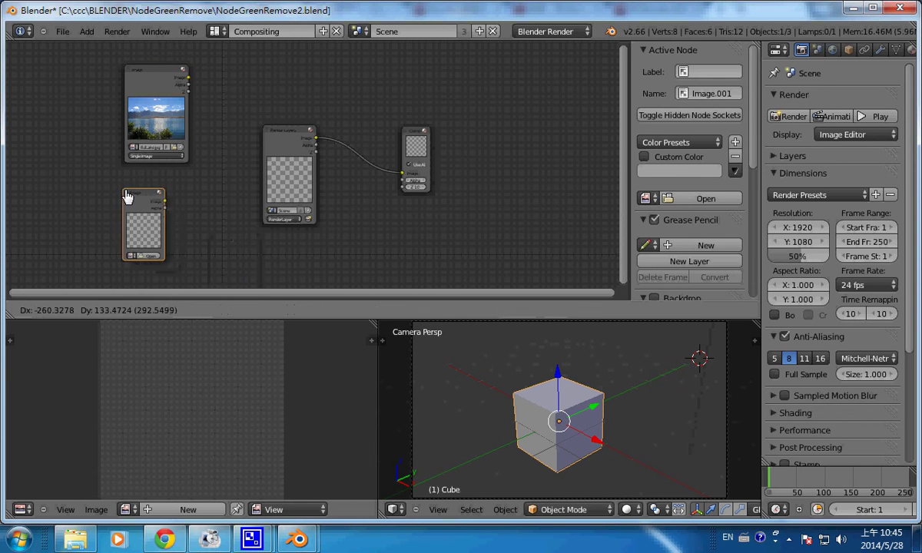
click(133, 192)
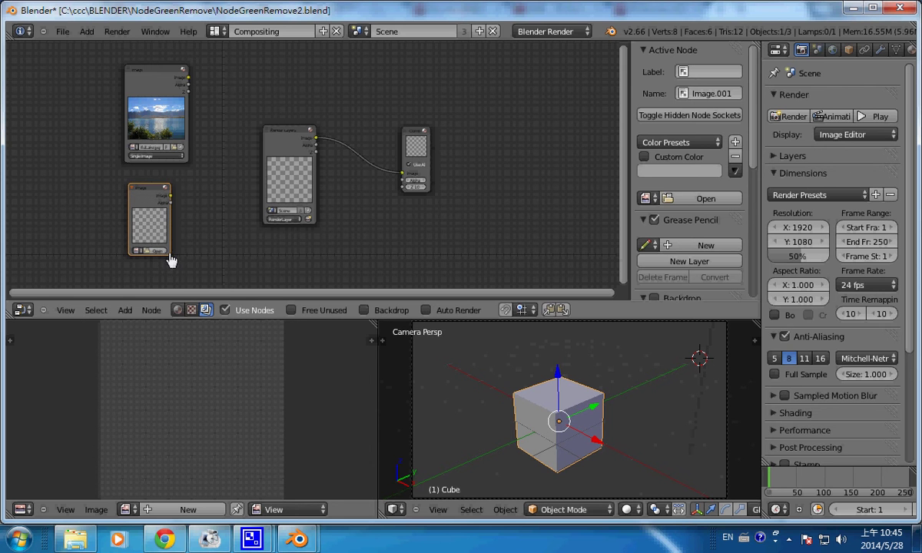
click(163, 252)
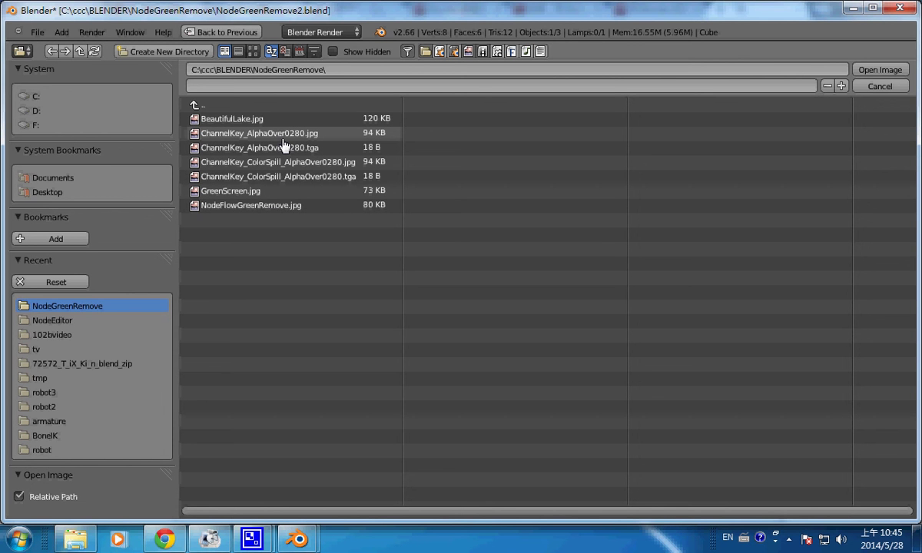
click(240, 189)
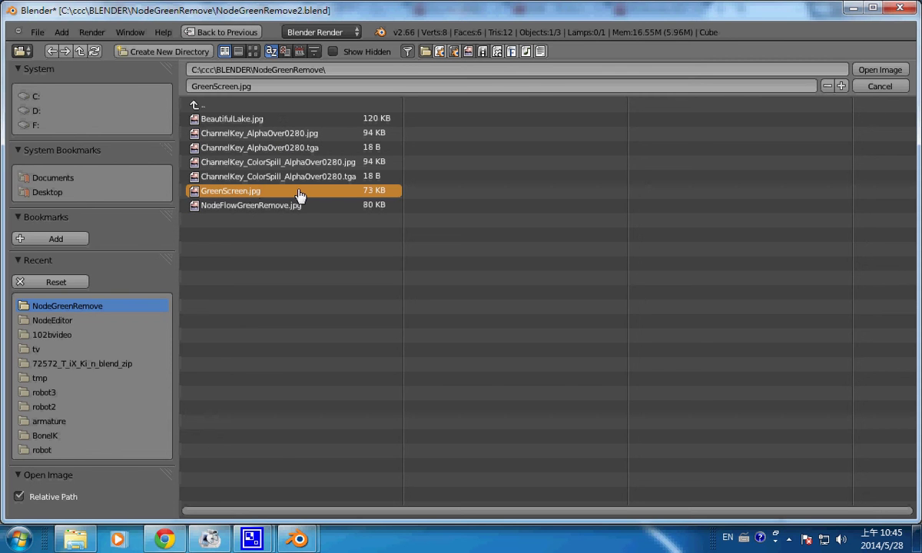
key(Return)
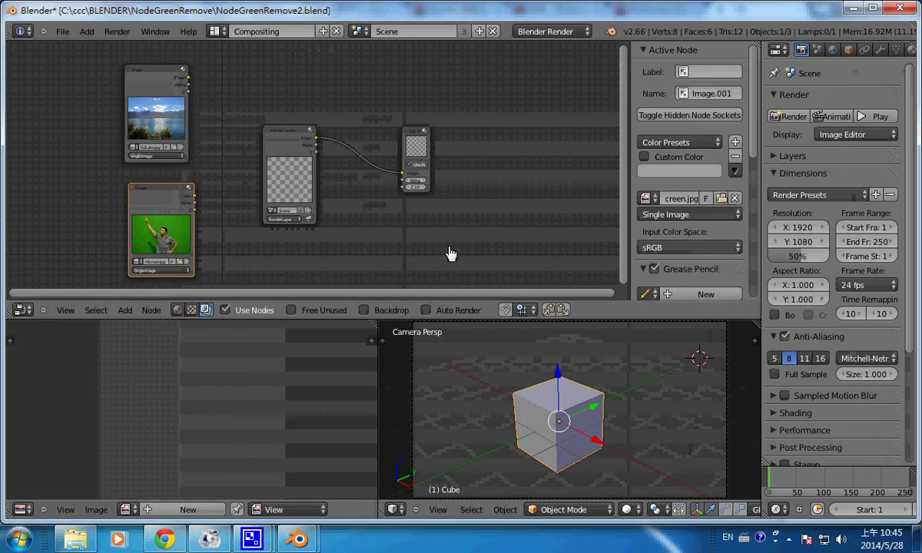
drag(175, 195, 170, 198)
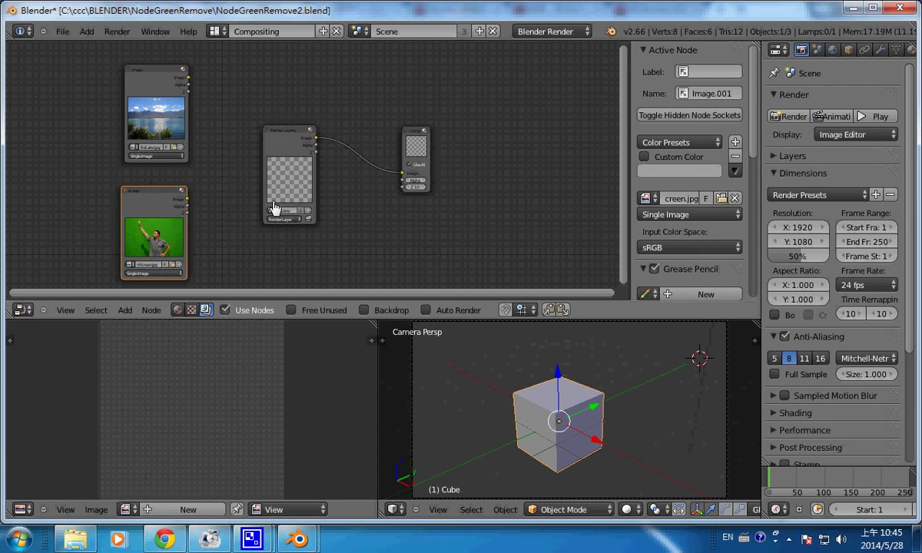
mouse_move(296, 539)
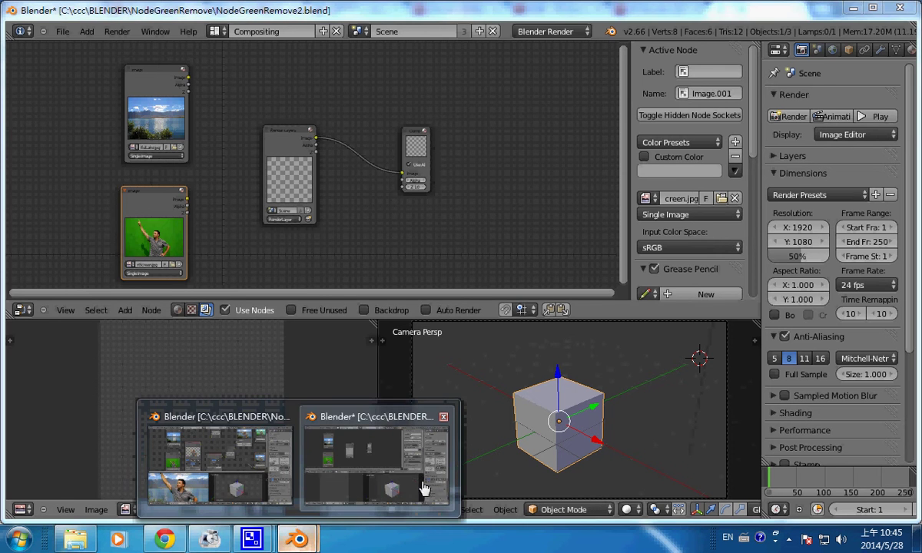
click(236, 481)
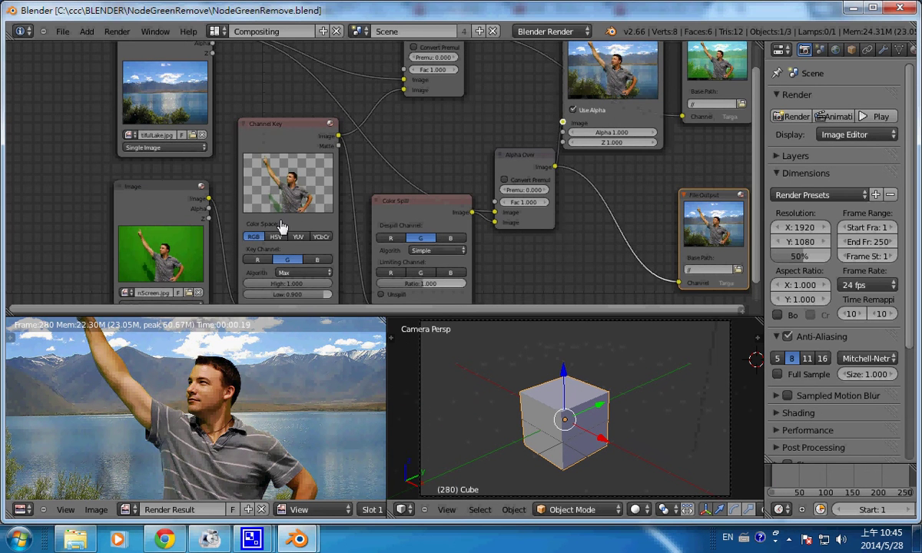
scroll(425, 229, up, 1)
scroll(219, 218, down, 1)
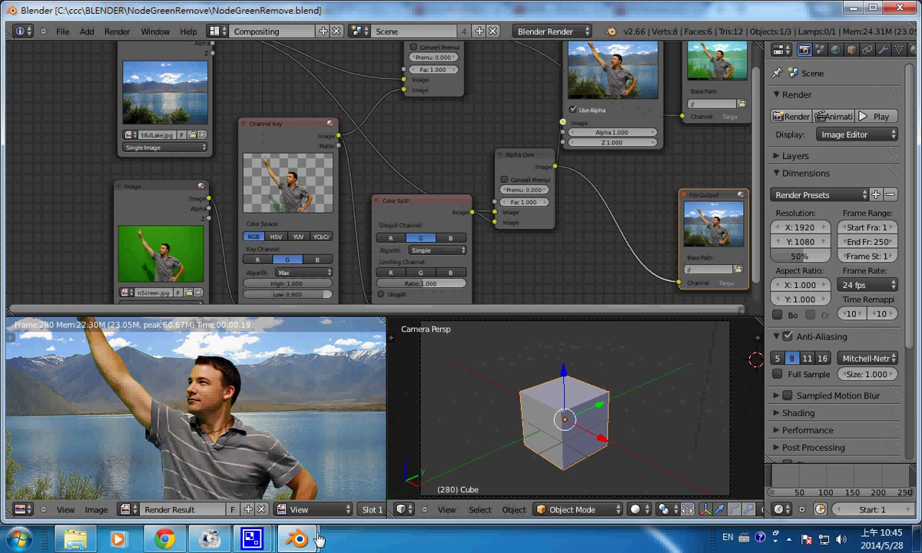
mouse_move(297, 539)
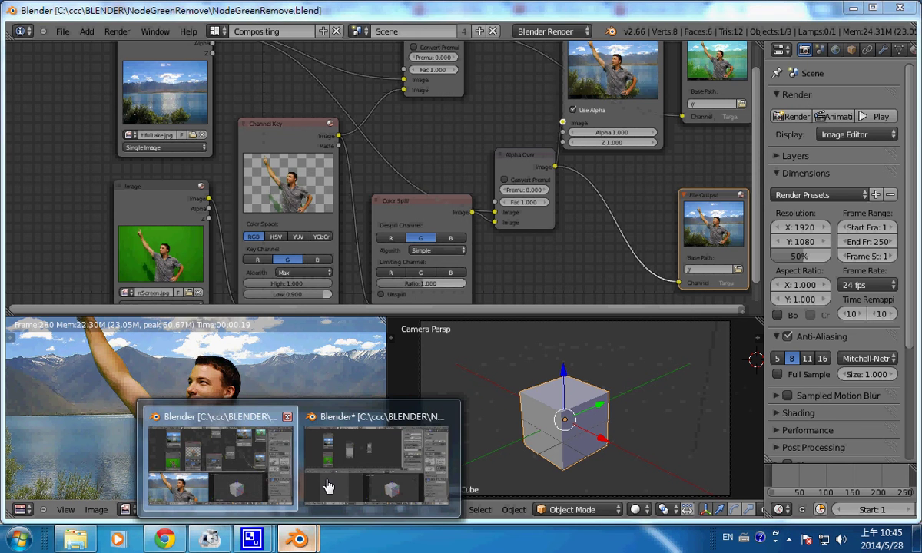
click(368, 461)
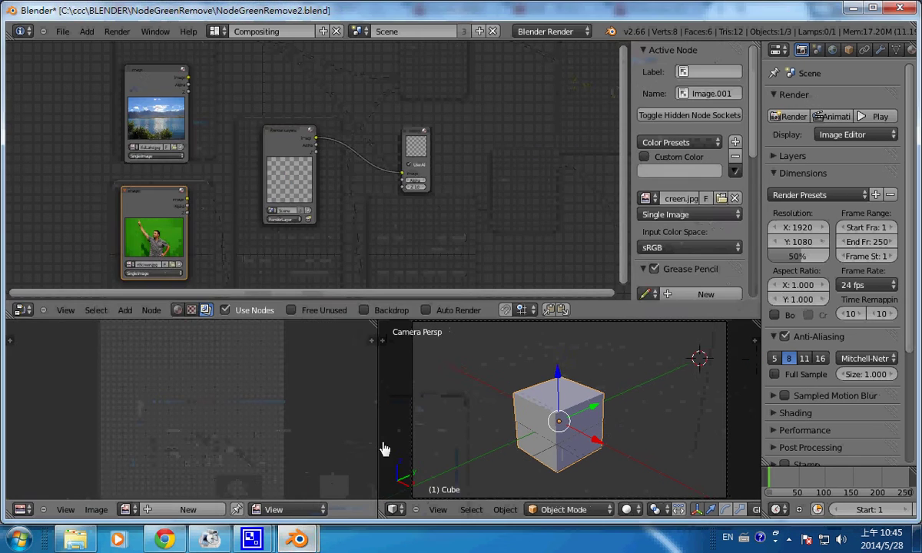
- Add a Channel Key node and place it below the Render Layers node
click(127, 310)
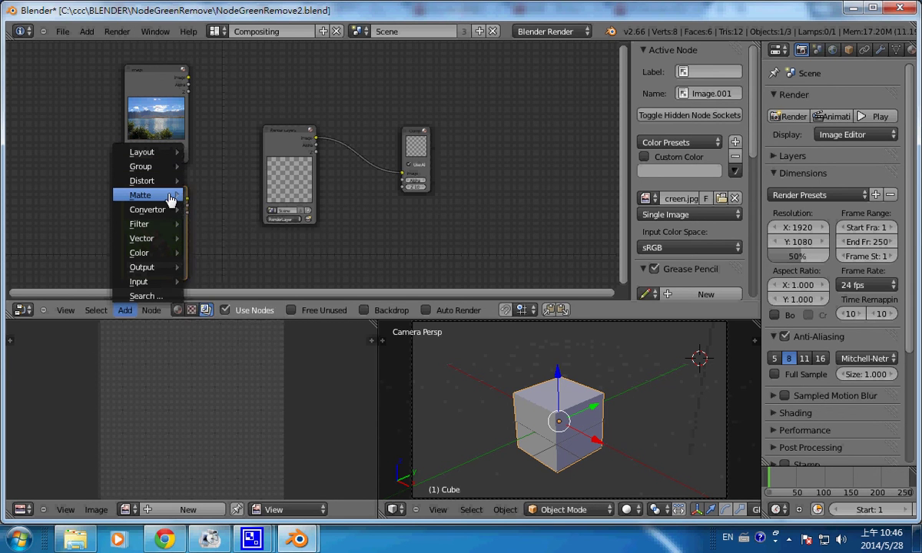
mouse_move(146, 195)
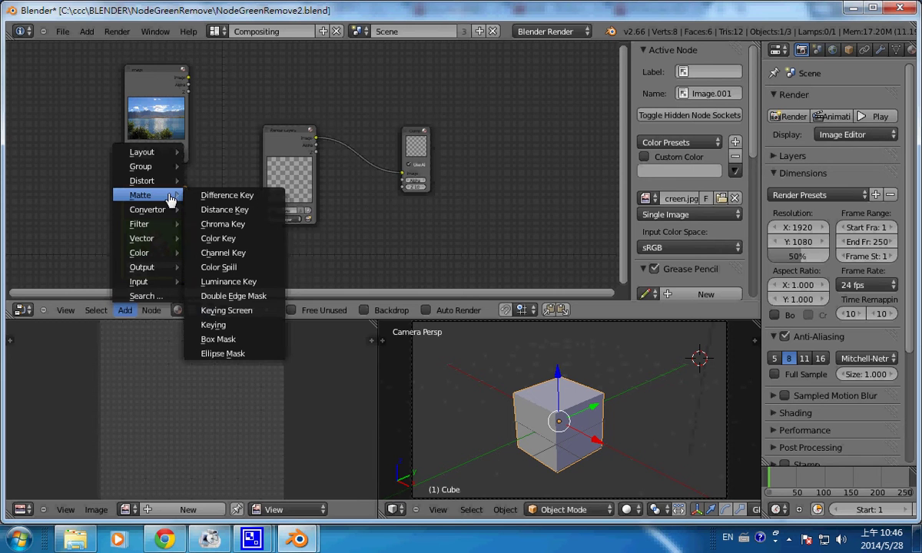
click(242, 253)
click(241, 190)
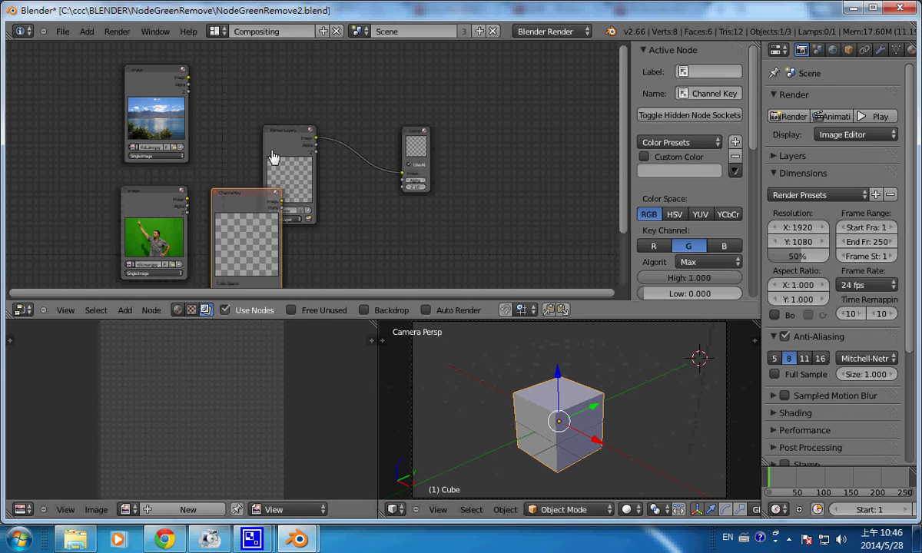
- Rearrange the Render Layers, Composite and Channel Key nodes, then link the green-screen photo into Channel Key
drag(273, 156, 477, 189)
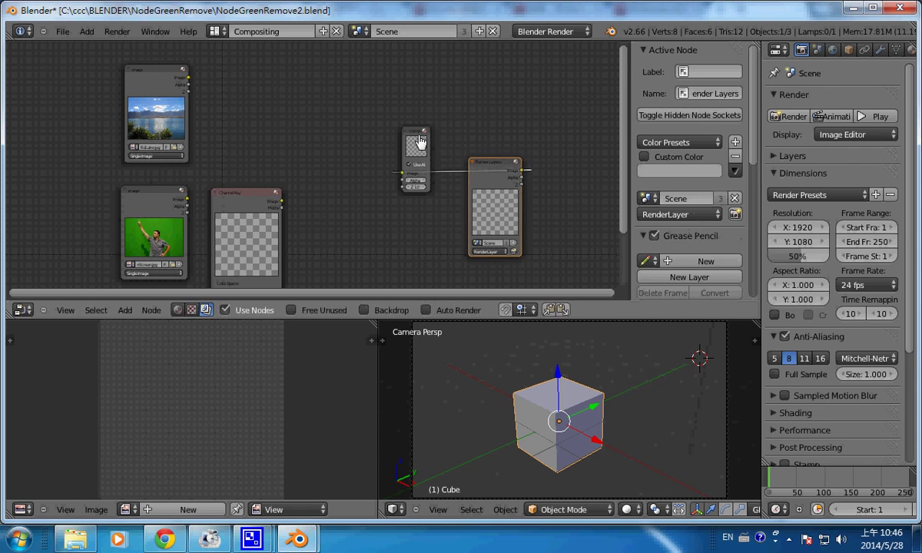
drag(420, 140, 588, 143)
drag(253, 200, 304, 114)
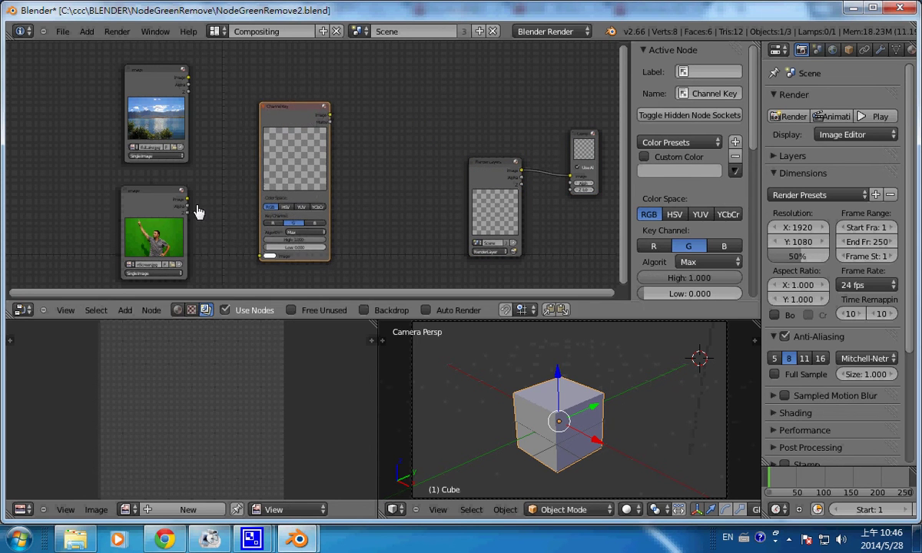
mouse_move(188, 199)
mouse_down()
mouse_move(216, 206)
mouse_move(261, 255)
mouse_up()
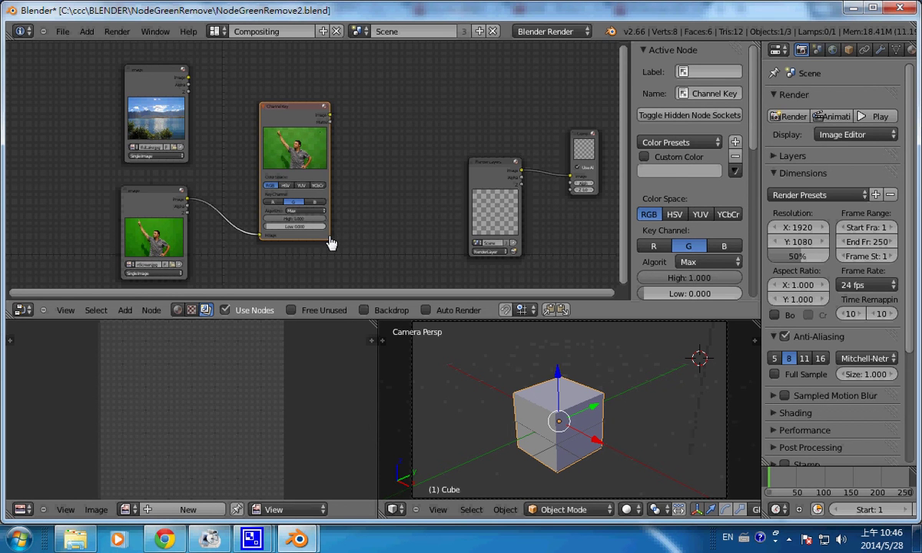
- Enlarge the Channel Key node and set its Low threshold to 0.900
drag(328, 244, 349, 273)
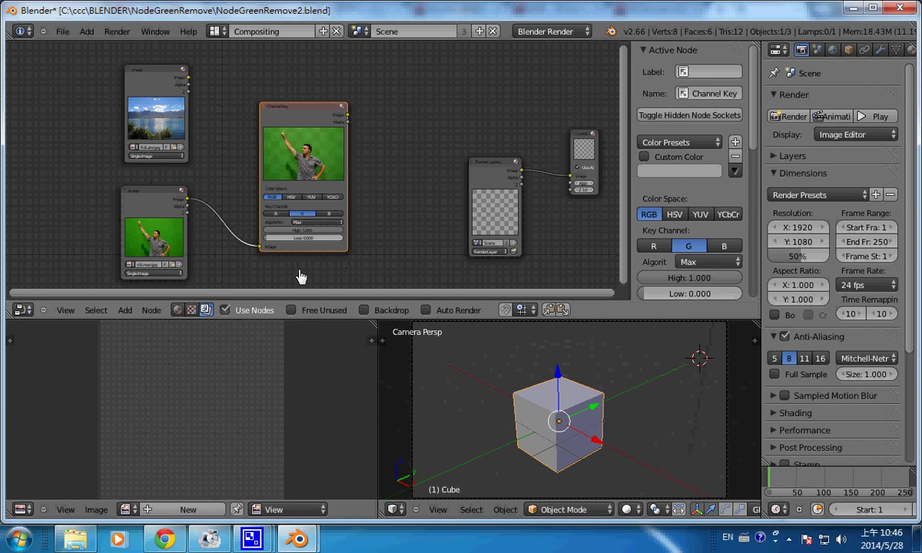
click(297, 240)
drag(298, 244, 338, 245)
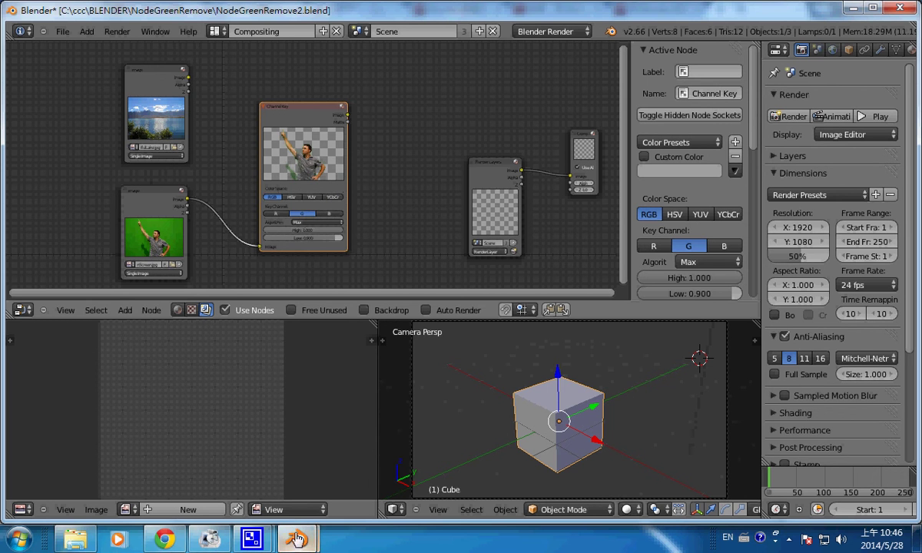
mouse_move(296, 538)
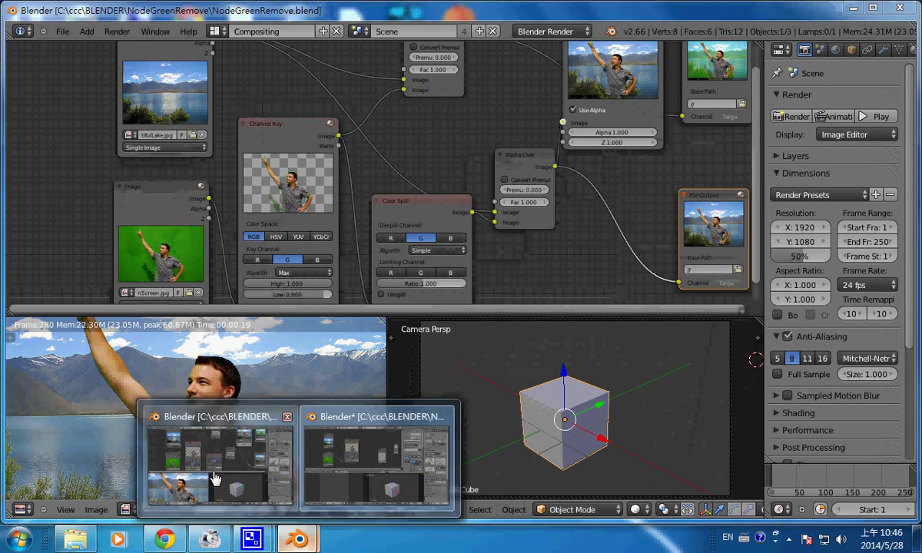
- Zoom out over the finished NodeGreenRemove node tree, then switch back to NodeGreenRemove2.blend
click(212, 477)
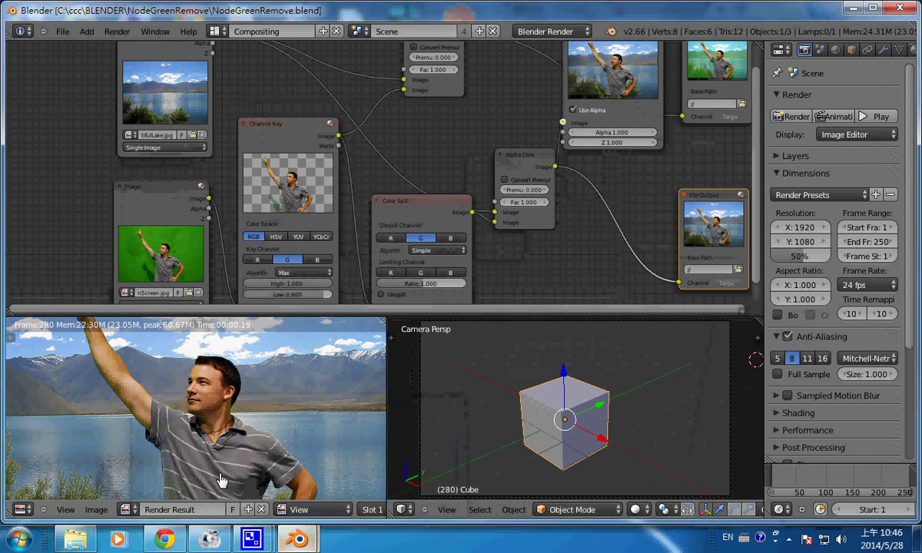
scroll(412, 176, down, 1)
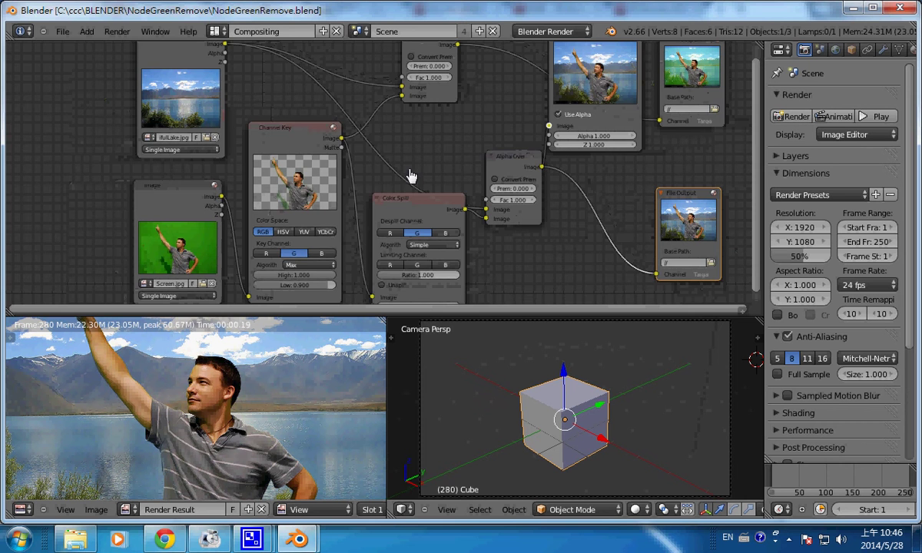
scroll(412, 176, down, 1)
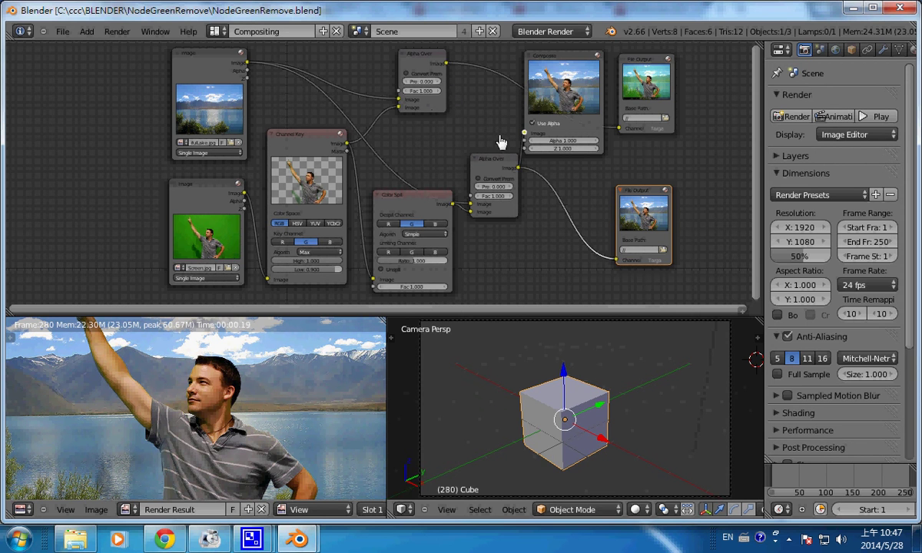
mouse_move(296, 539)
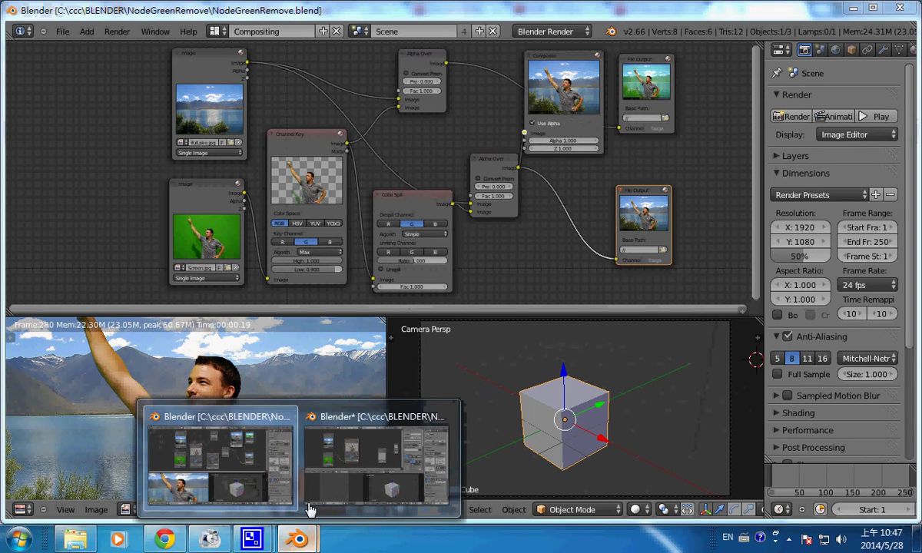
click(349, 478)
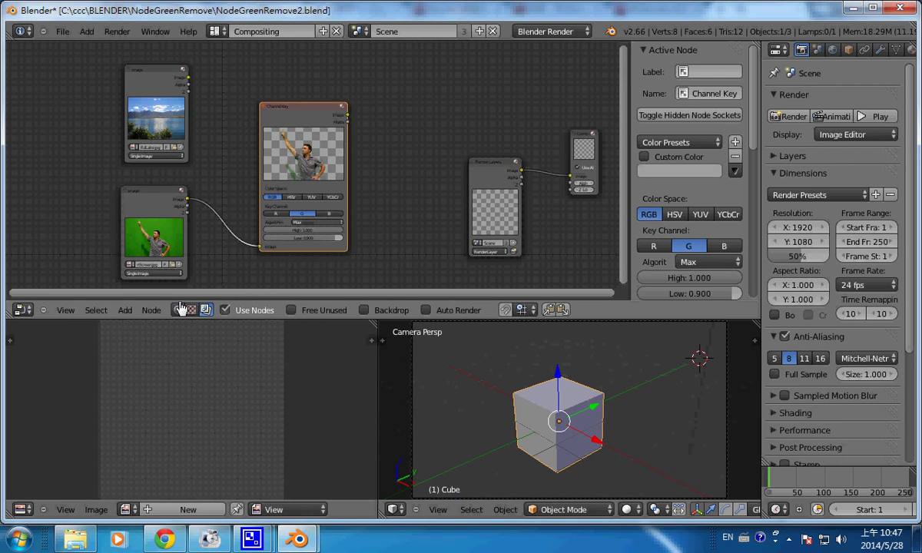
- Open the Add menu in the compositor node editor header
click(125, 310)
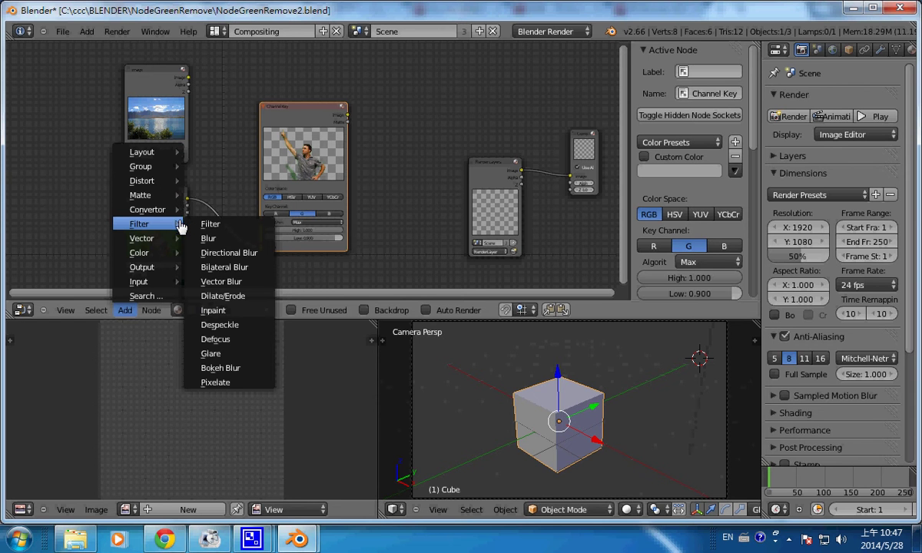
mouse_move(146, 253)
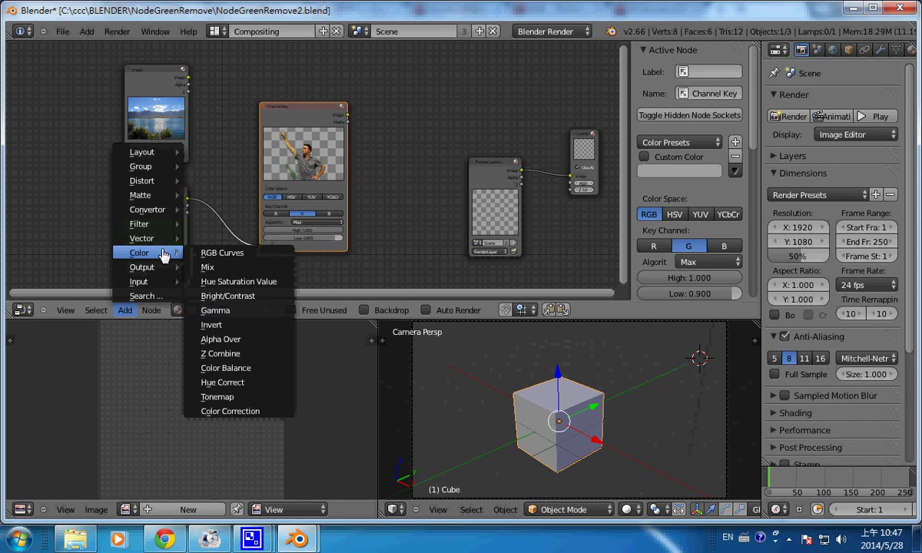
- Insert a Color > Alpha Over node, widen it, and position it between Channel Key and Render Layers
click(226, 338)
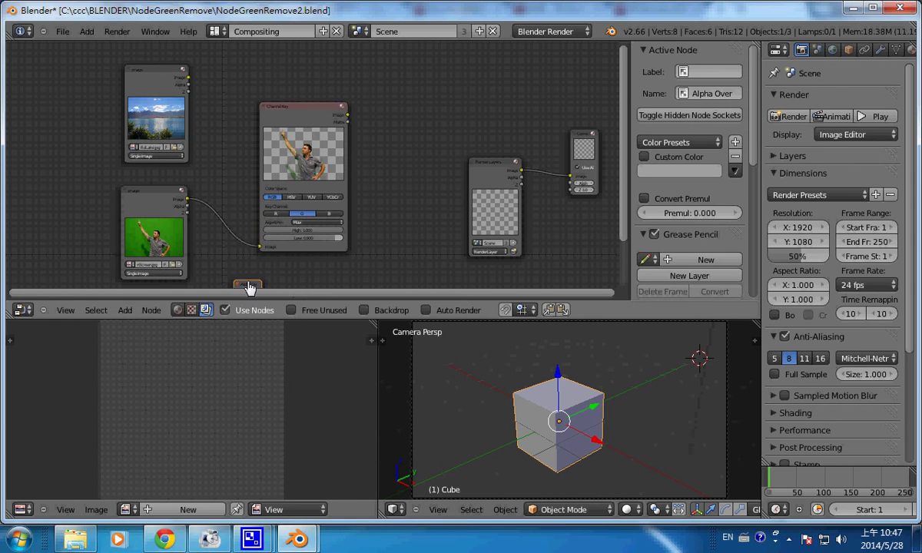
click(408, 168)
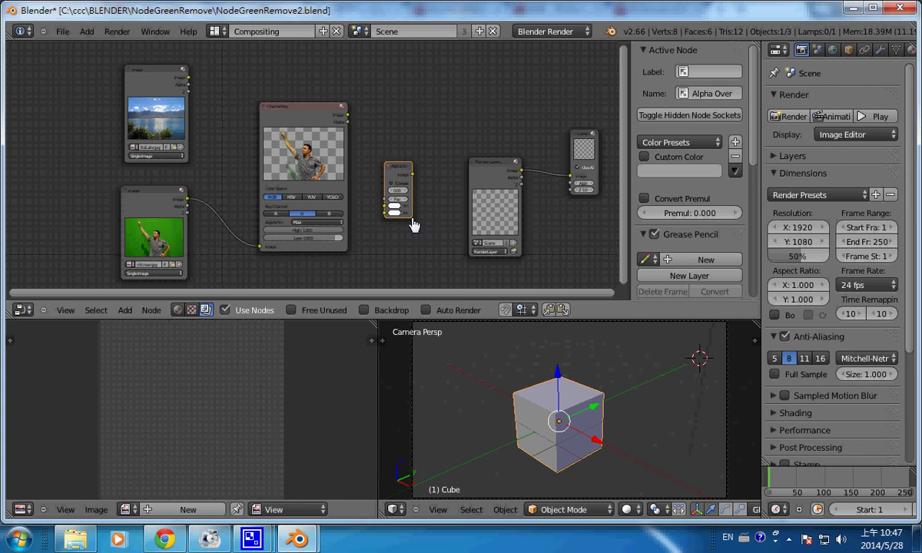
drag(412, 219, 416, 247)
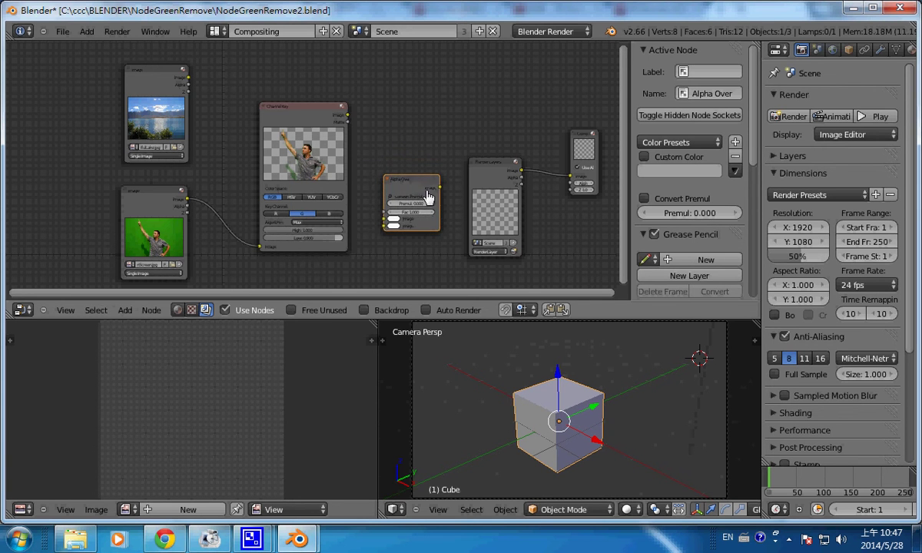
scroll(434, 196, up, 2)
drag(443, 191, 431, 157)
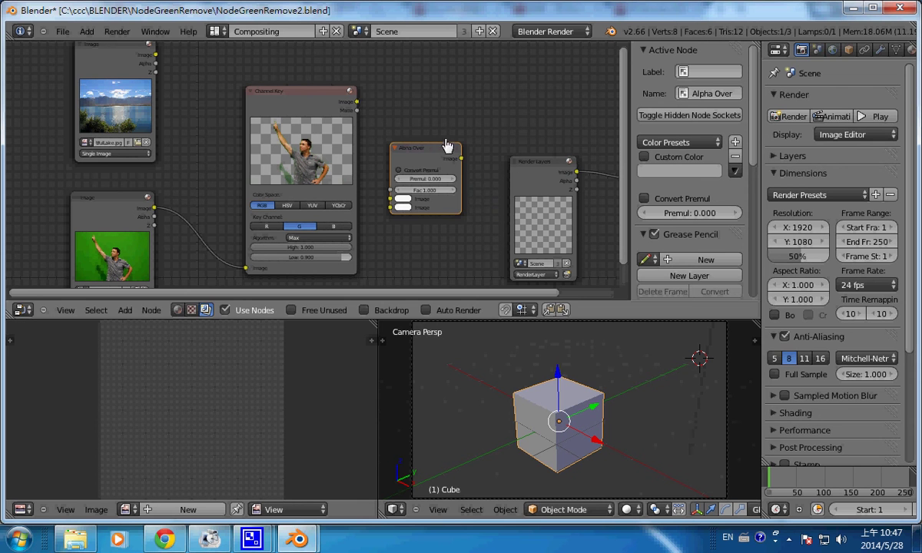
- Link Channel Key's output to Alpha Over's second Image input and the lake photo to its first
drag(448, 145, 464, 151)
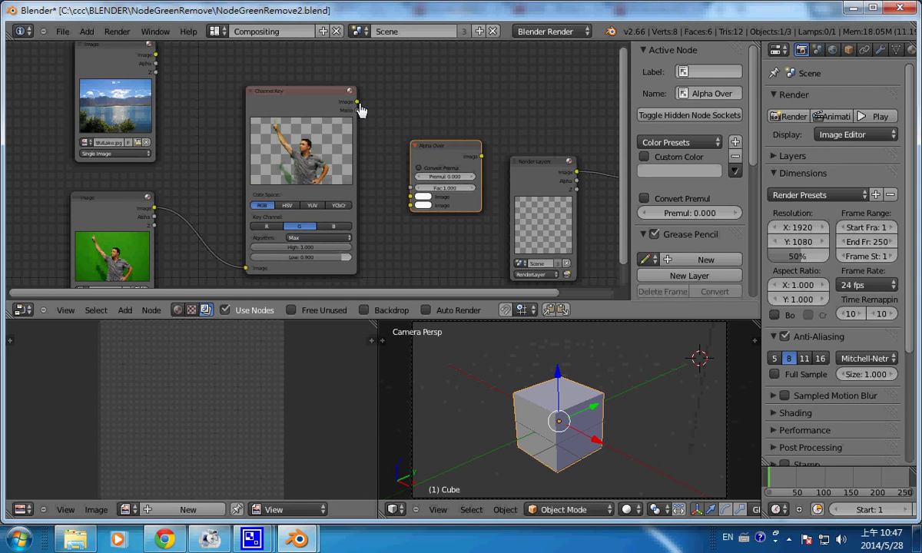
drag(357, 101, 409, 205)
drag(332, 127, 279, 155)
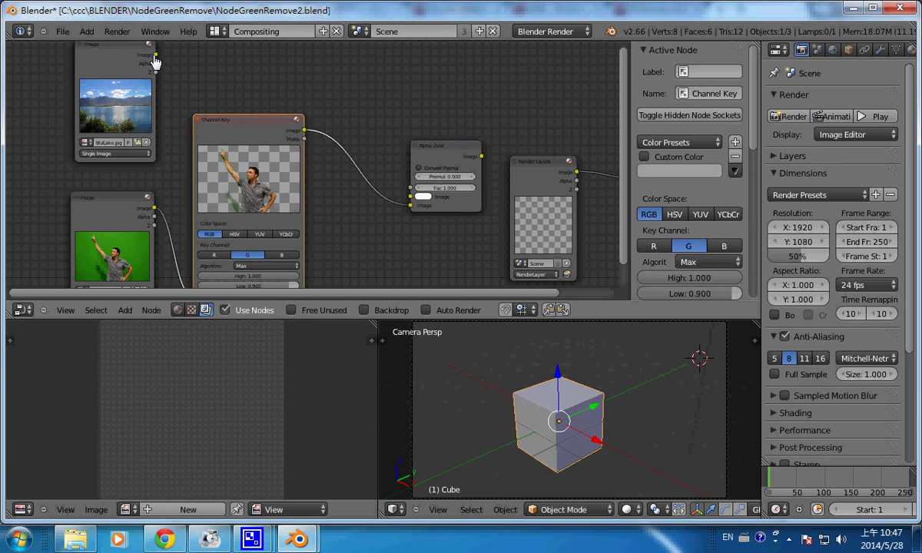
drag(155, 55, 410, 198)
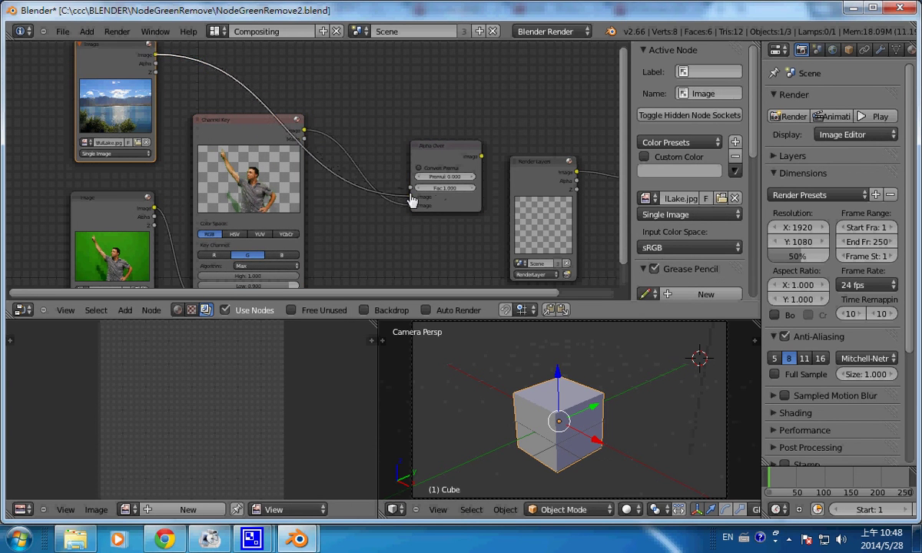
drag(422, 146, 412, 117)
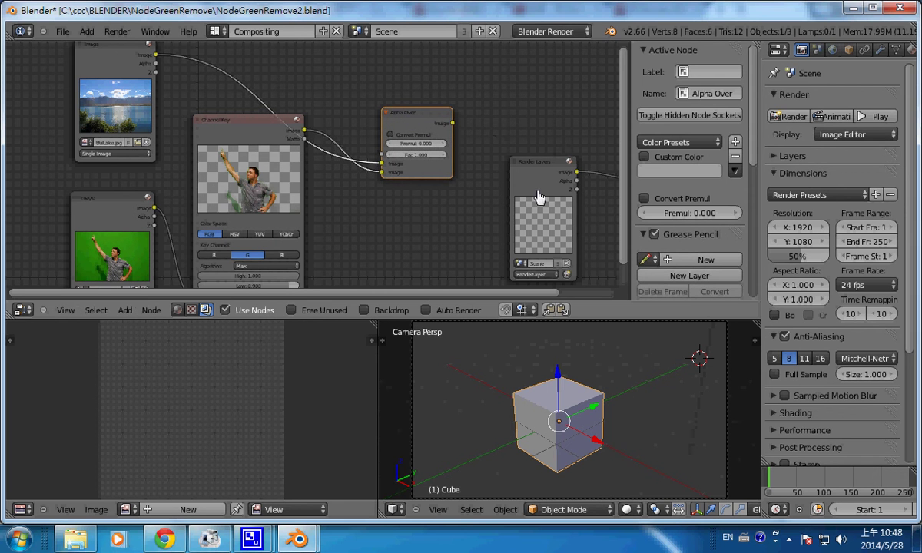
- Delete the Render Layers node, then move the Composite node closer and enlarge it
click(541, 165)
key(x)
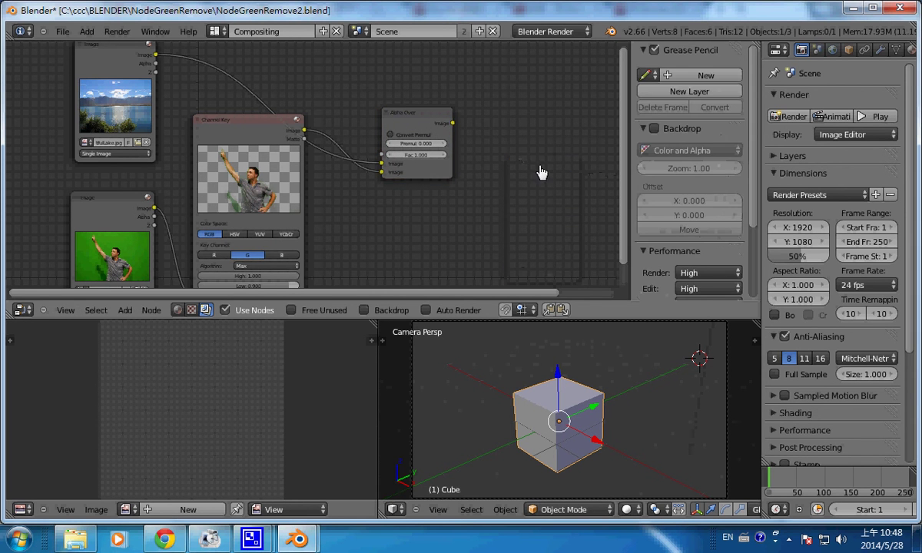
drag(539, 292, 594, 294)
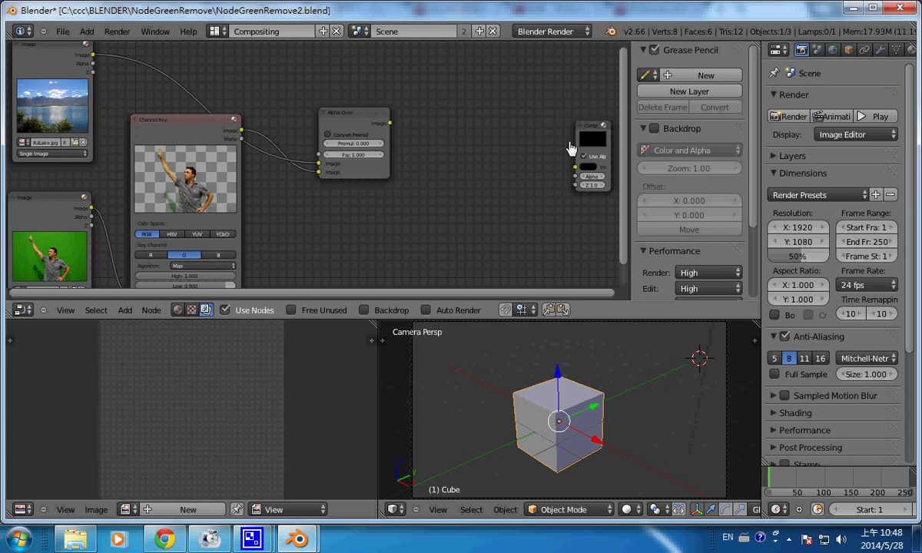
drag(590, 136, 503, 132)
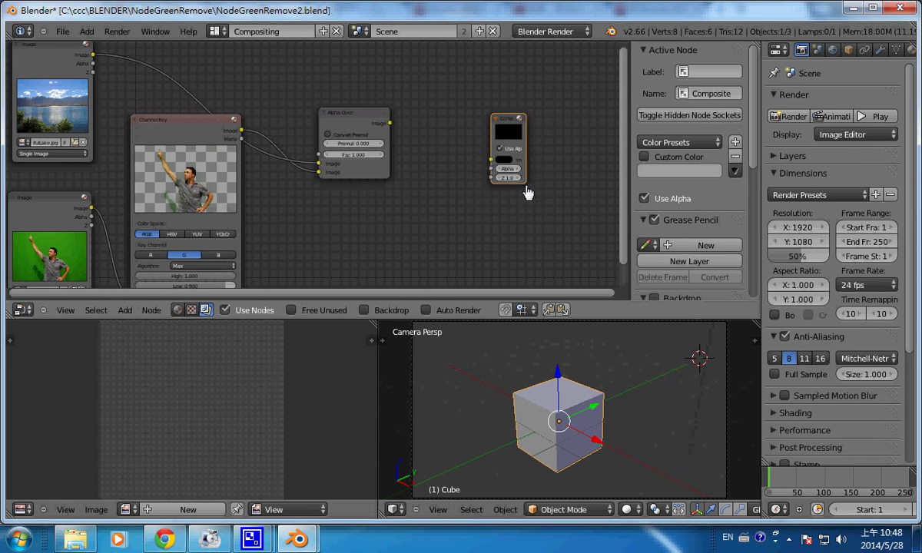
drag(526, 189, 581, 215)
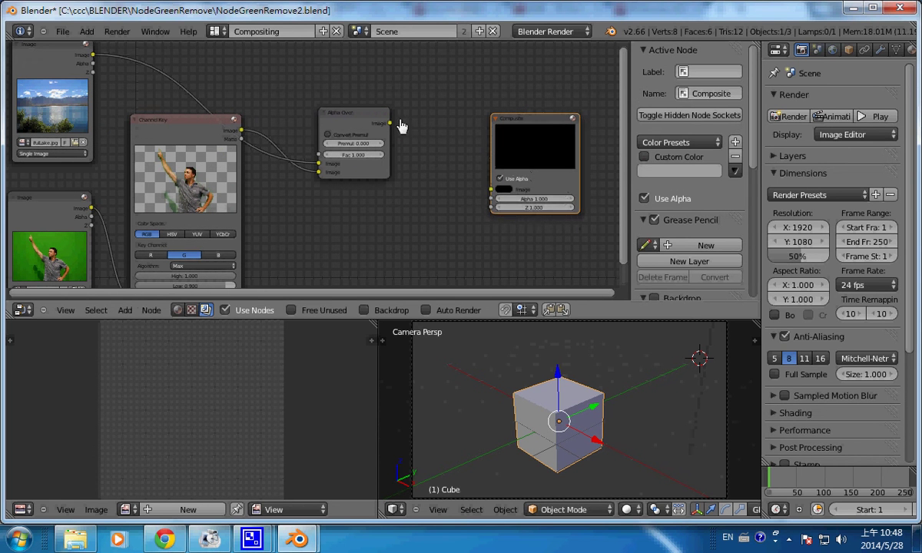
- Connect Alpha Over's Image output to the Composite node and tidy the node layout
drag(390, 123, 490, 201)
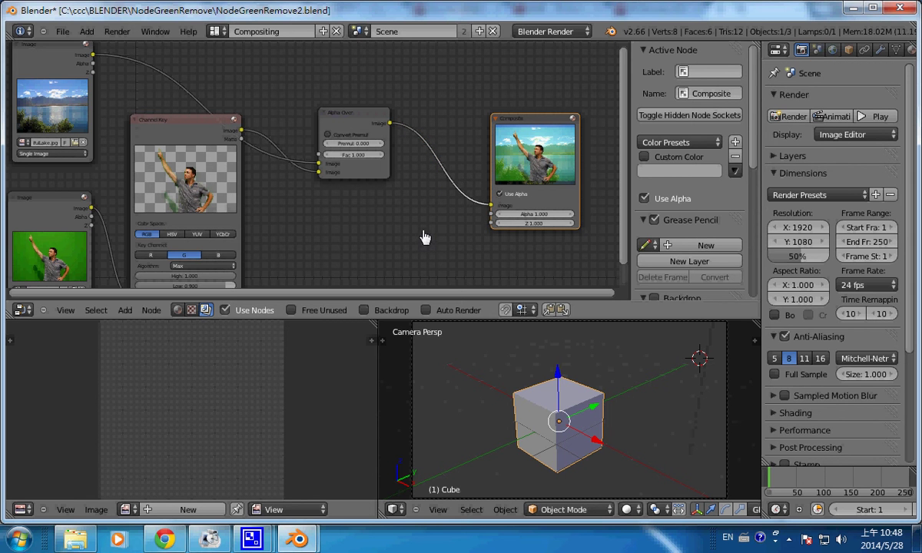
drag(186, 127, 176, 156)
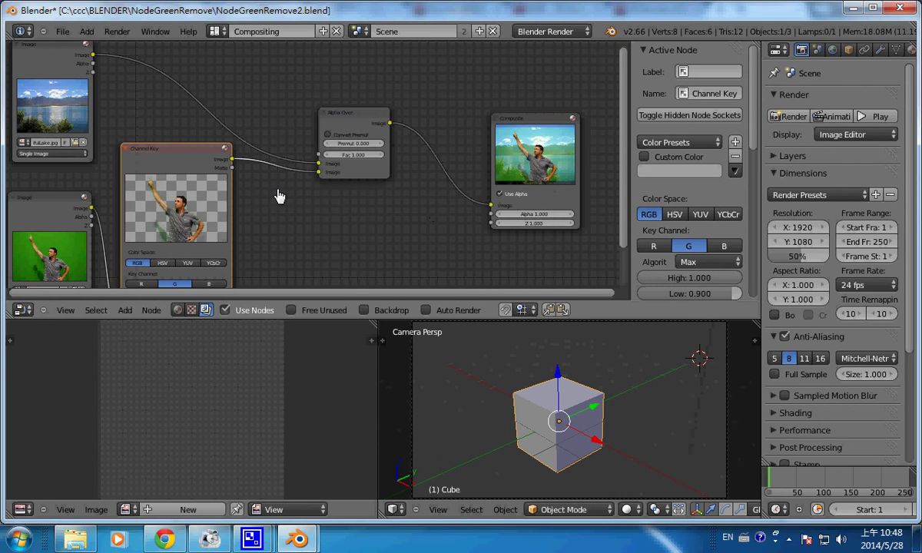
mouse_move(366, 115)
mouse_down()
mouse_move(436, 103)
mouse_move(430, 93)
mouse_up()
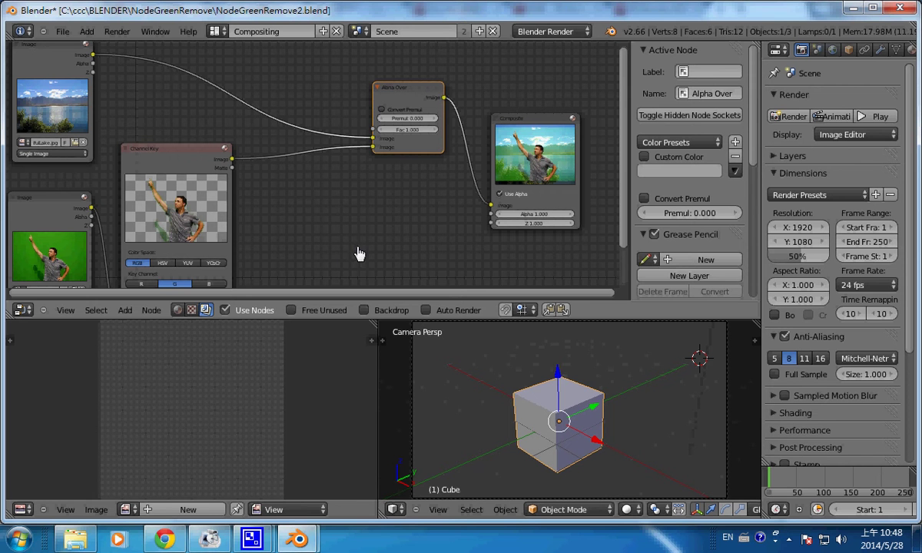
- Render with F12 and view the whole Render Result of the man over the lake
key(F12)
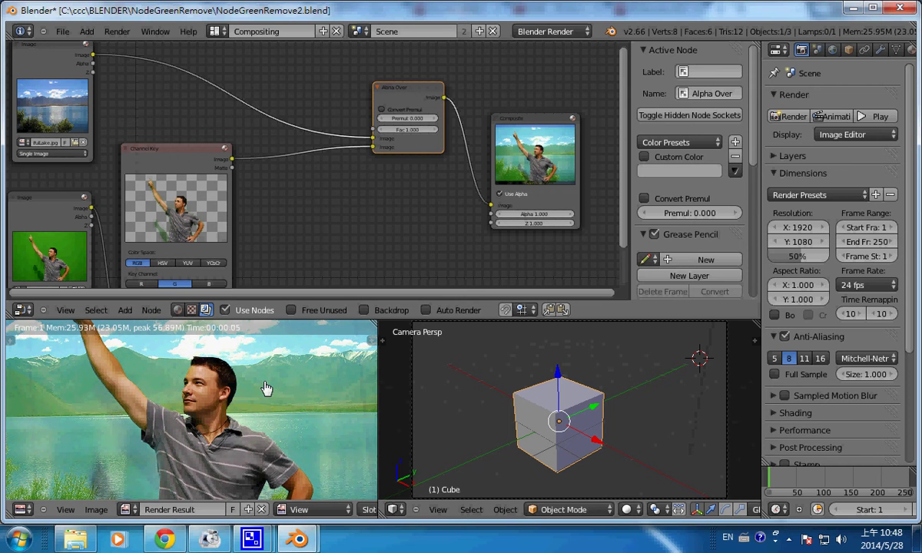
scroll(266, 432, down, 2)
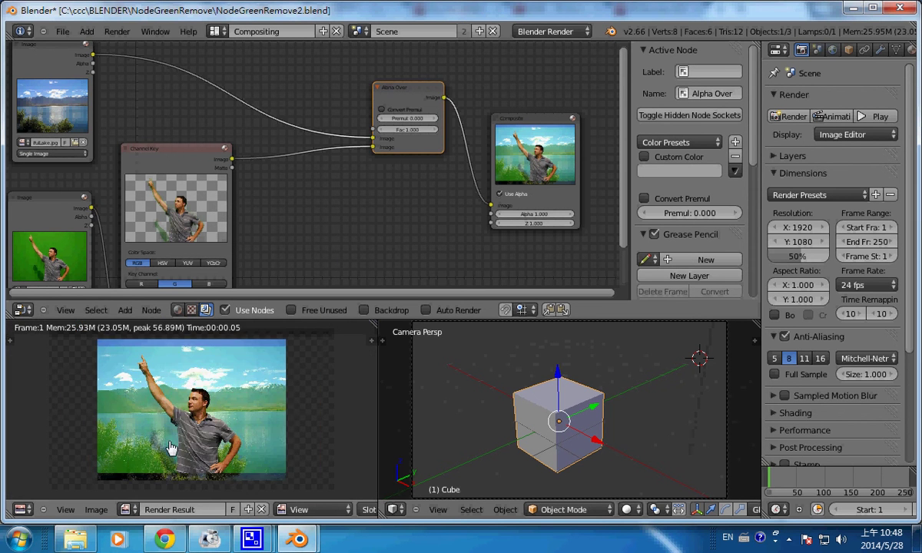
scroll(123, 401, up, 1)
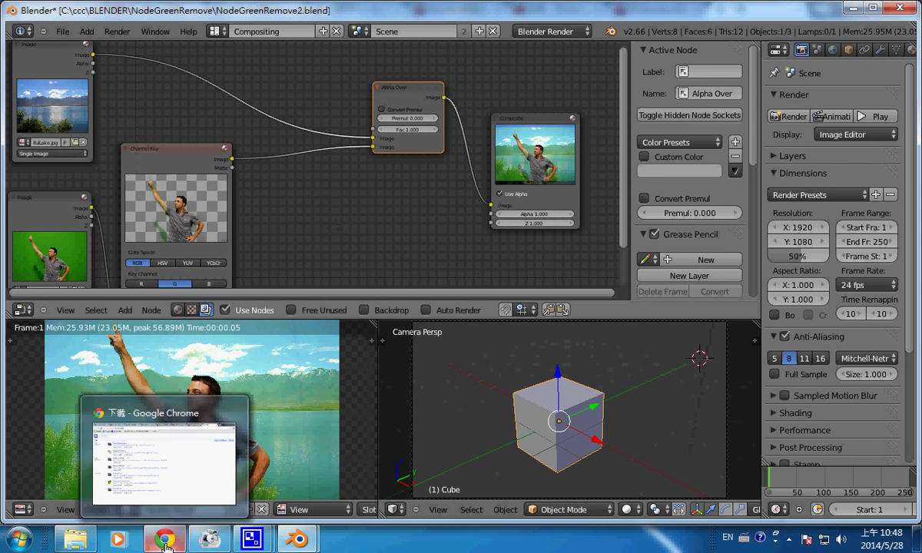
mouse_move(296, 540)
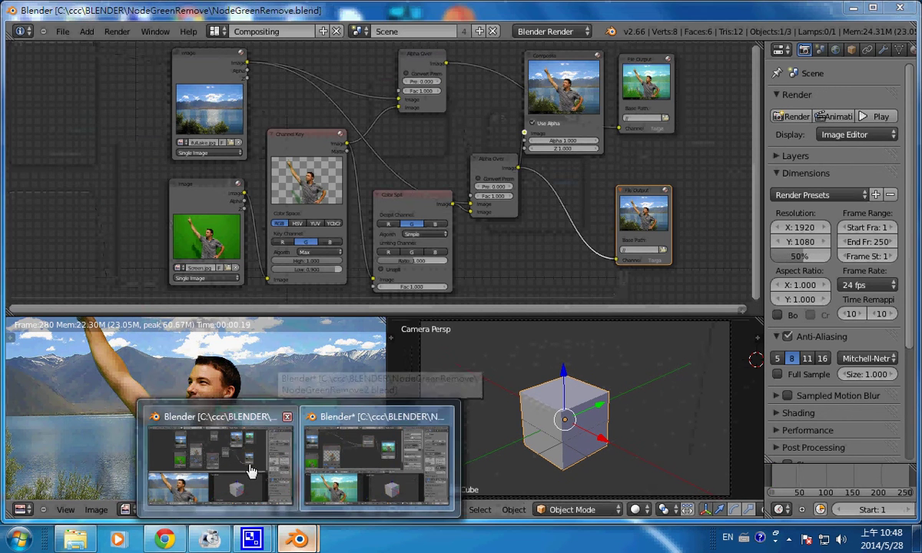
click(247, 469)
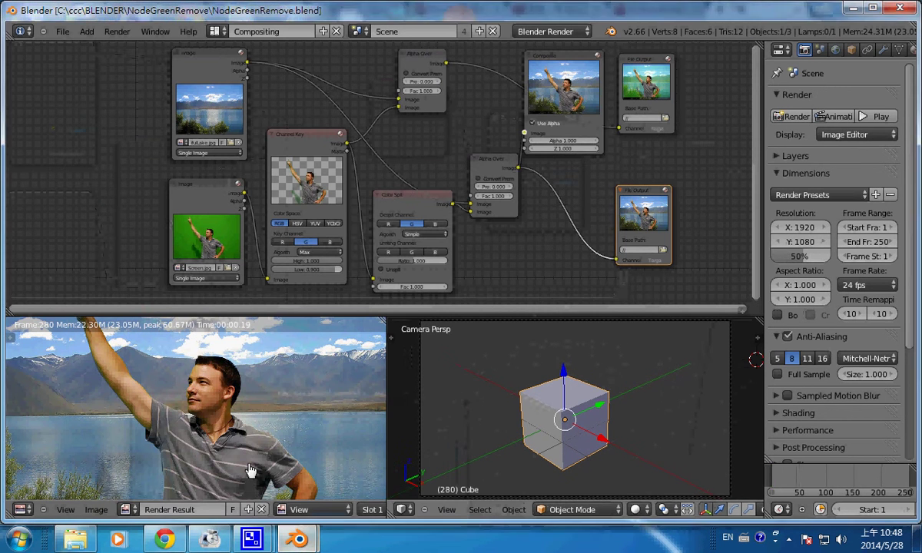
click(409, 201)
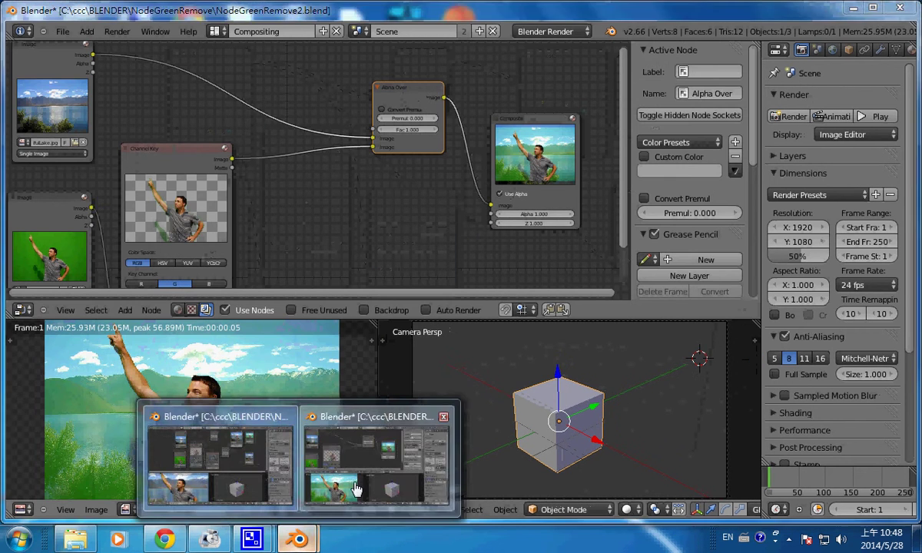
mouse_move(295, 539)
click(354, 489)
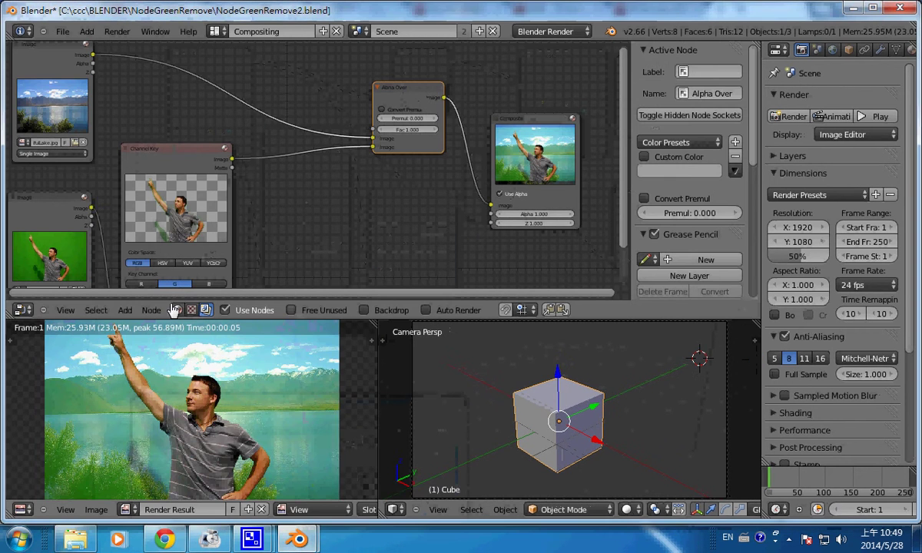
- Open the node editor's Add menu to reach the Matte submenu
click(125, 310)
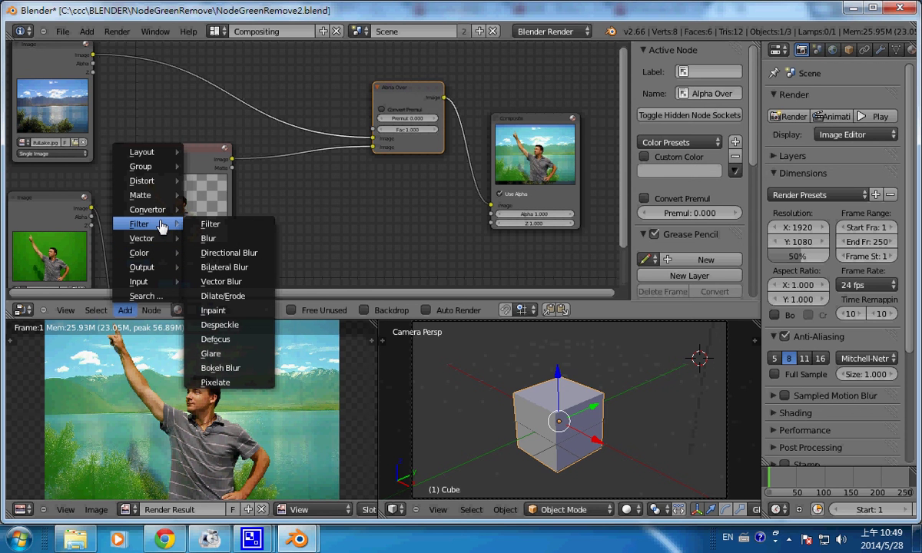
mouse_move(146, 195)
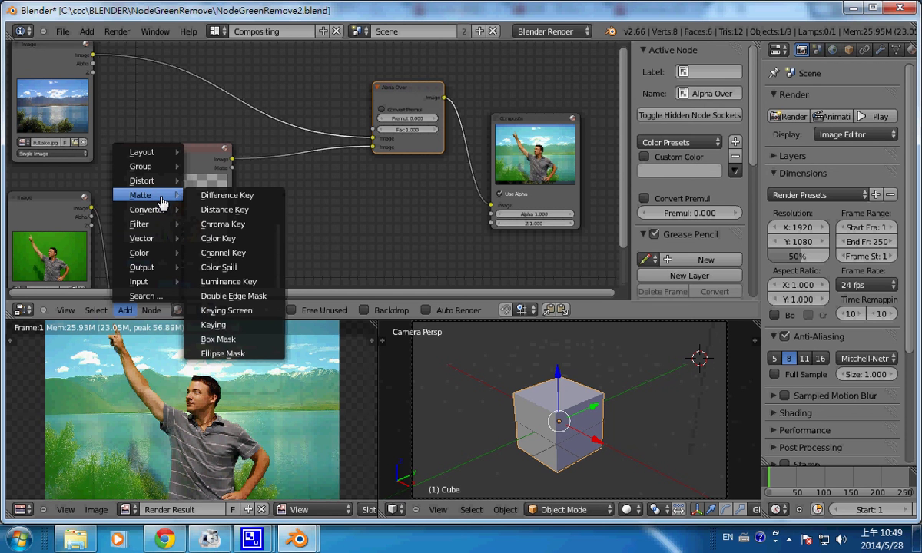
- Add a Matte > Color Spill node and reroute the Channel Key image link into its Image input
click(219, 267)
drag(275, 200, 347, 183)
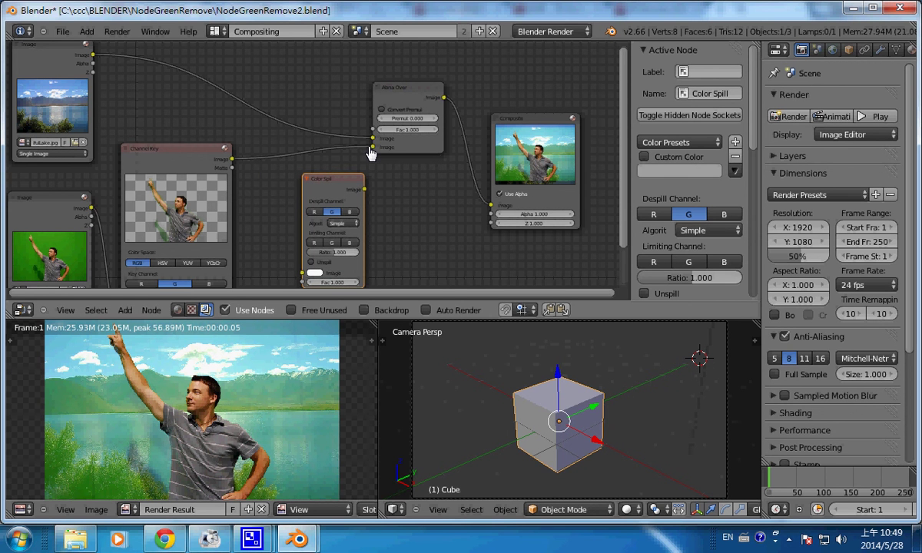
drag(371, 153, 305, 275)
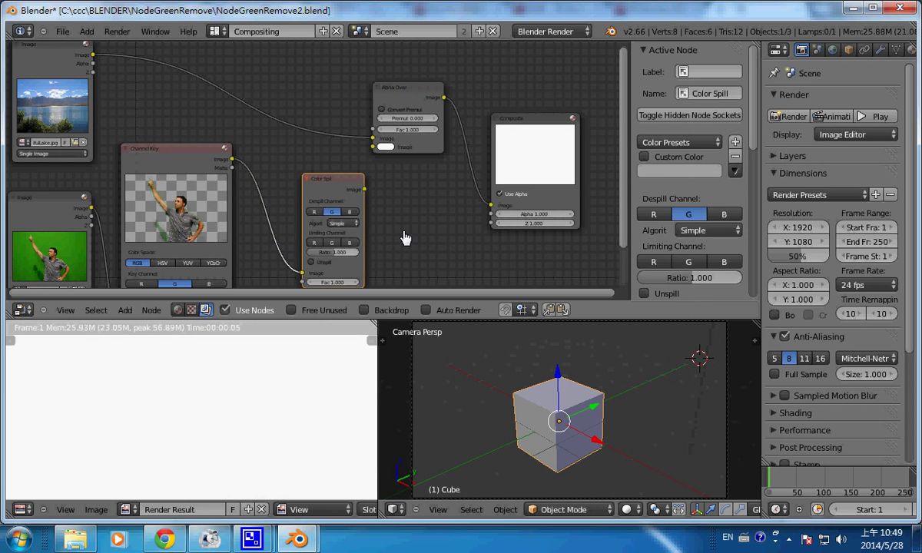
drag(318, 181, 297, 186)
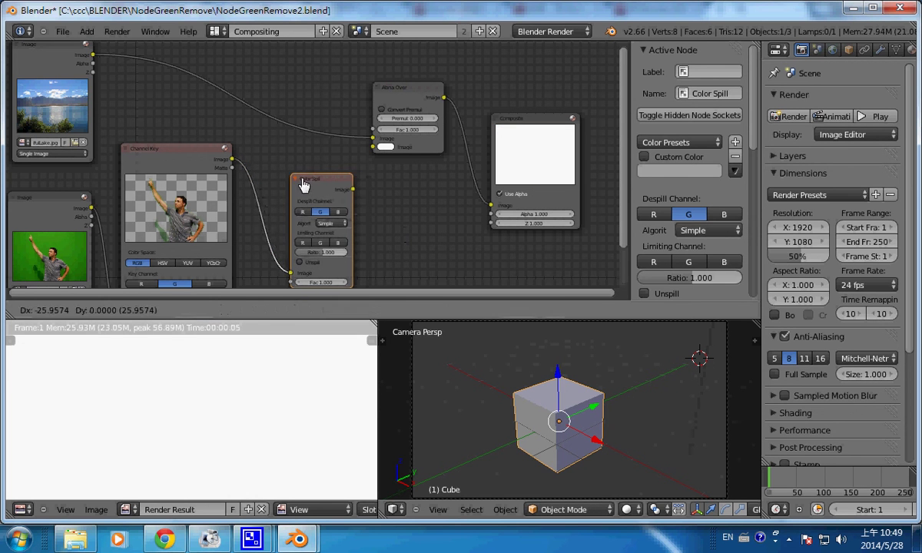
mouse_move(296, 538)
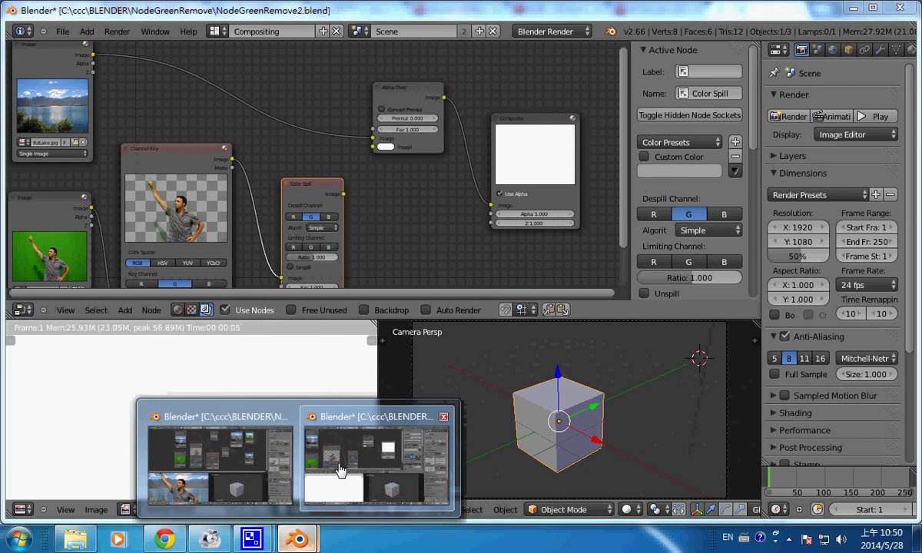
click(230, 431)
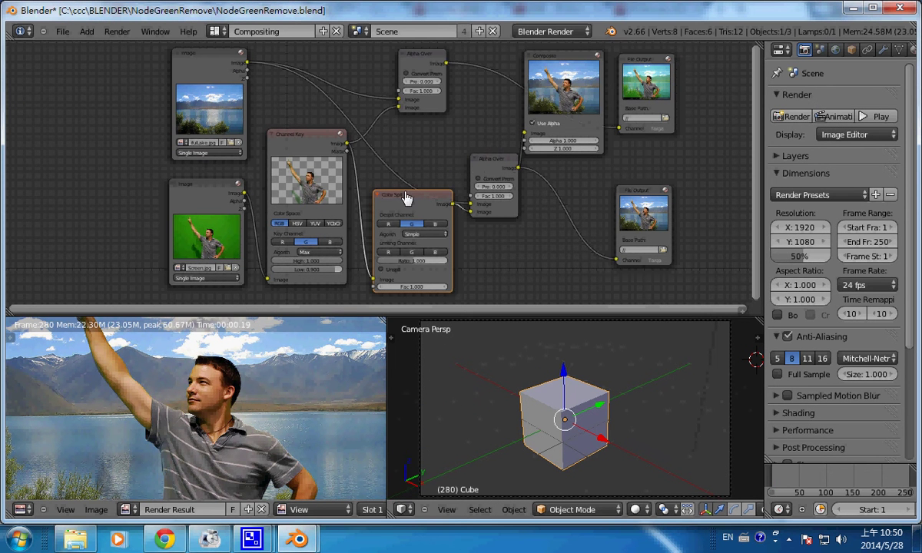
click(426, 235)
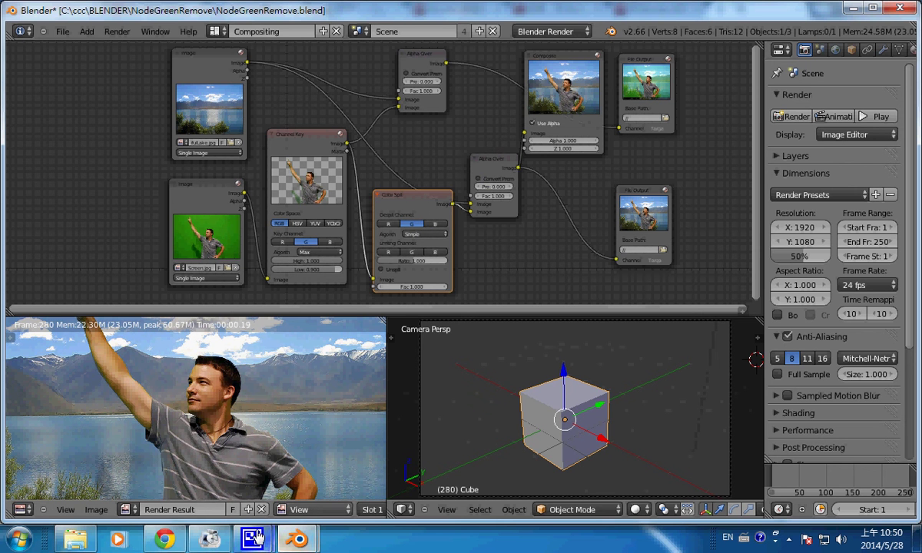
mouse_move(209, 539)
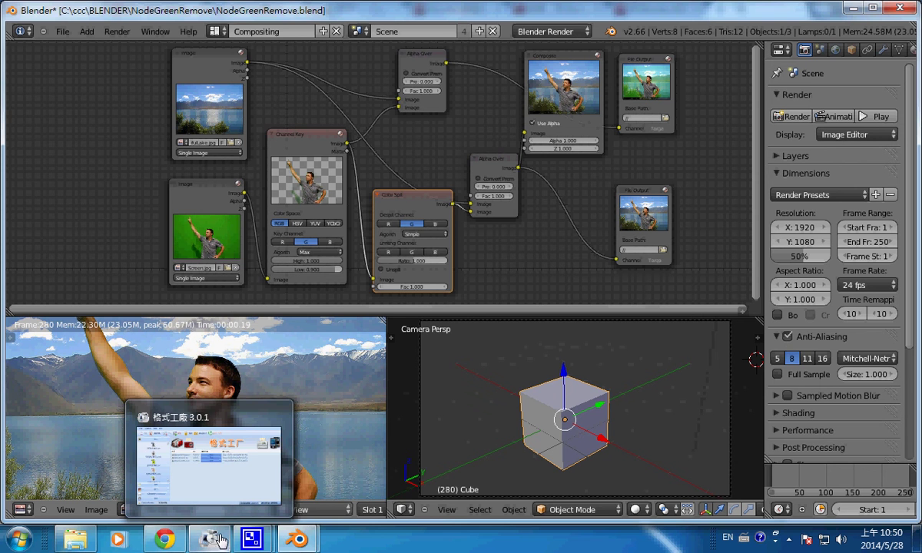
mouse_move(296, 538)
click(372, 474)
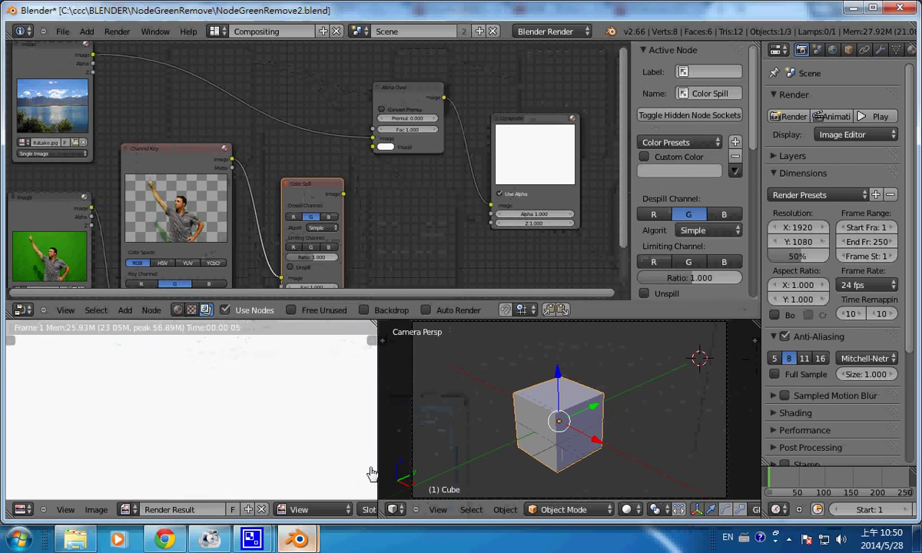
- Replace the Channel Key link into Alpha Over's lower Image input with the Color Spill output
drag(344, 194, 373, 147)
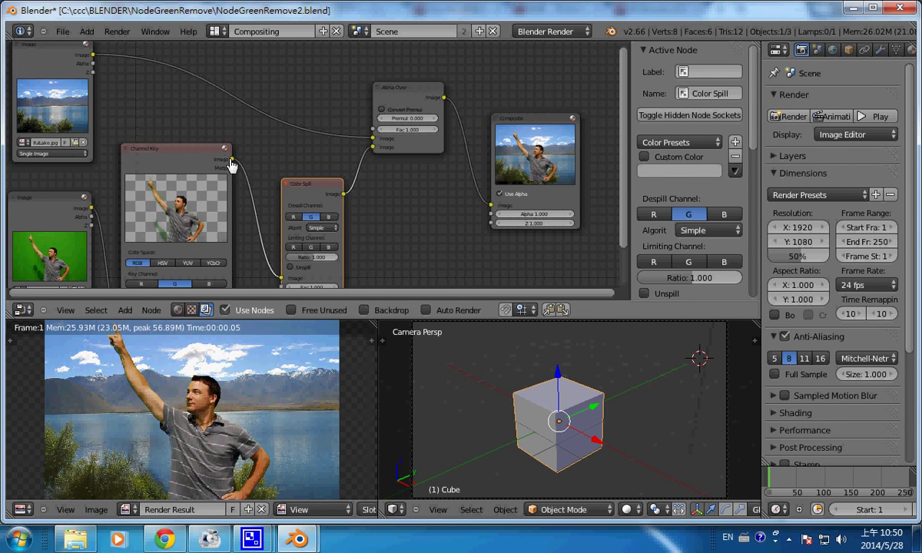
drag(232, 162, 374, 150)
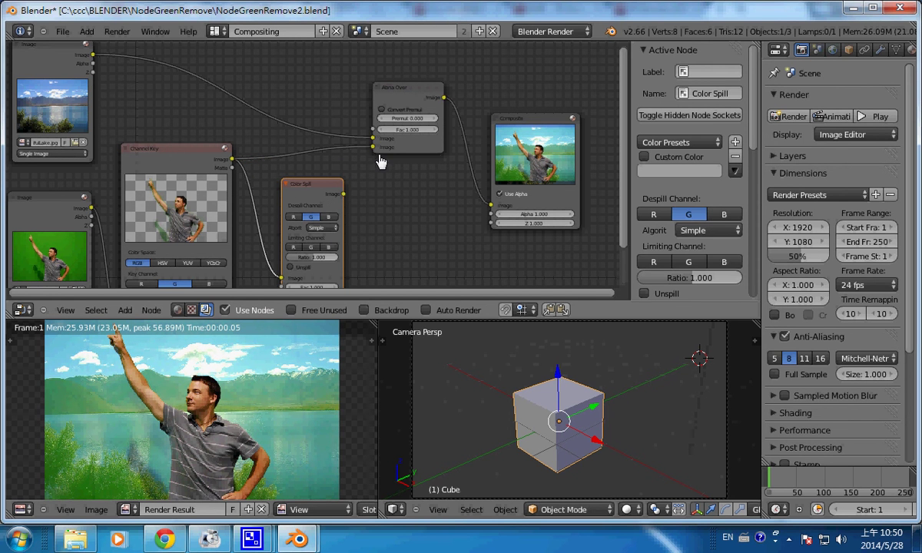
drag(376, 150, 286, 283)
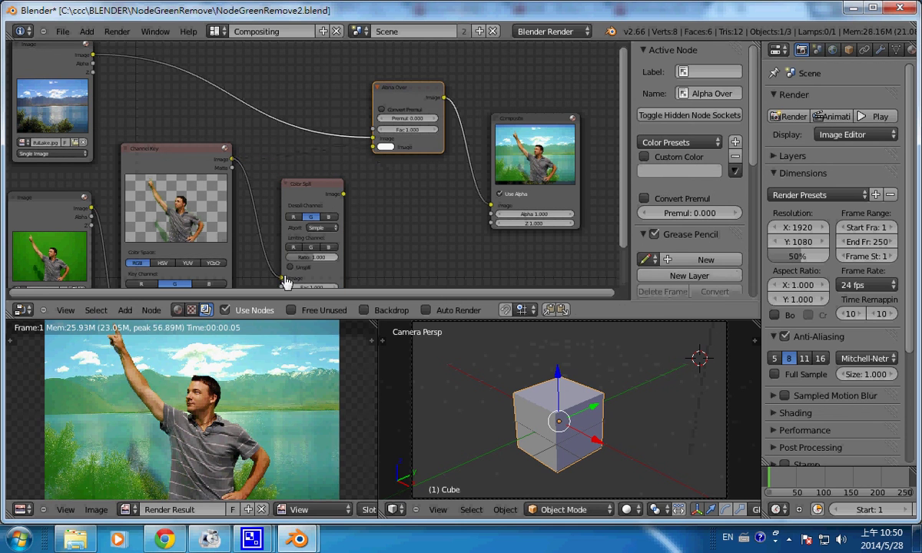
drag(342, 193, 373, 147)
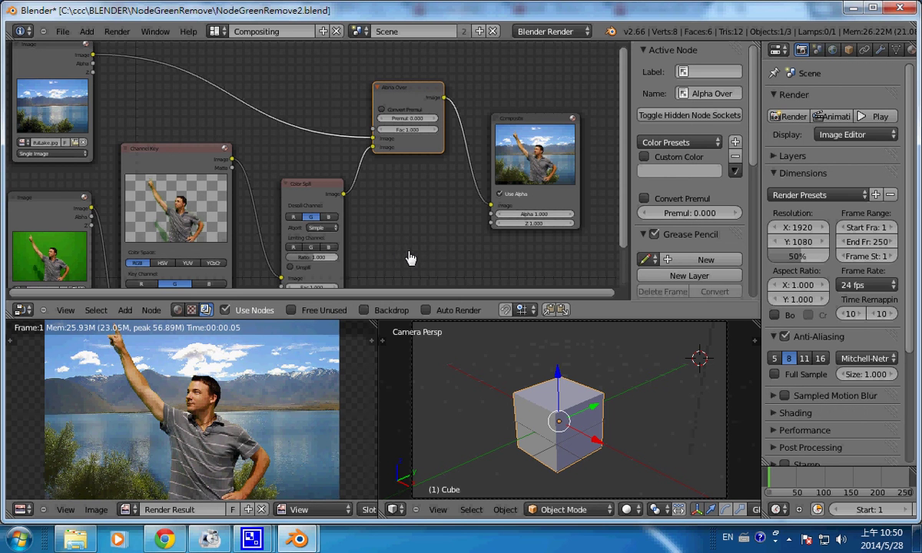
scroll(184, 449, down, 2)
scroll(198, 448, up, 4)
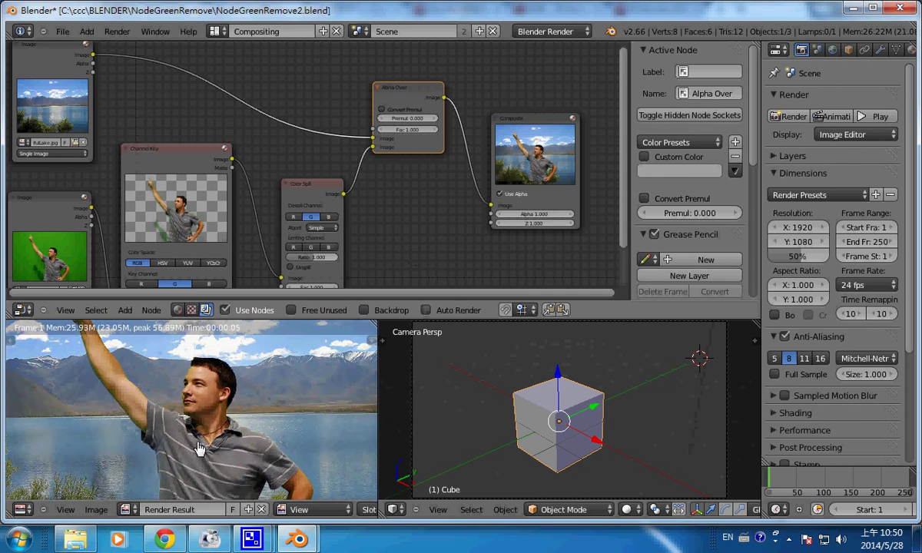
scroll(192, 434, down, 1)
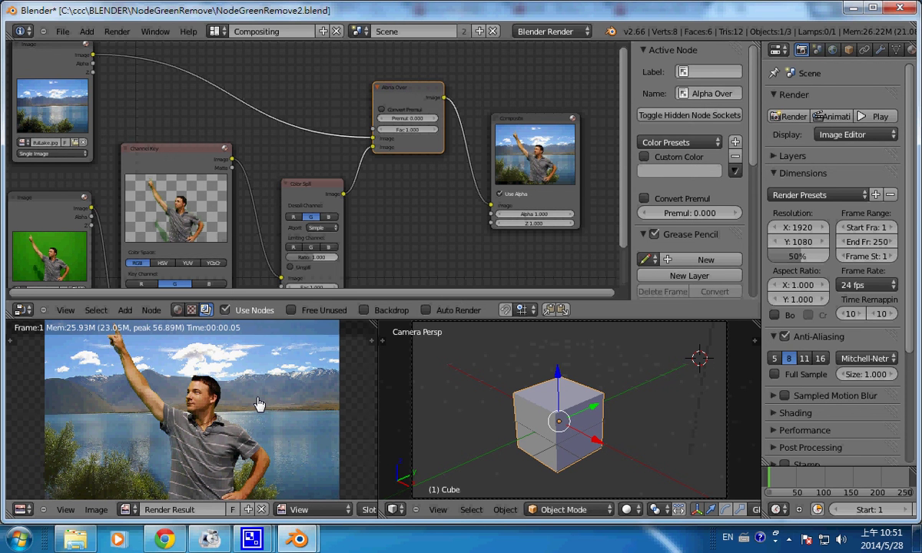
- Switch to the Chrome removebackground tab and scroll to the 範例二 video background-removal example
click(164, 539)
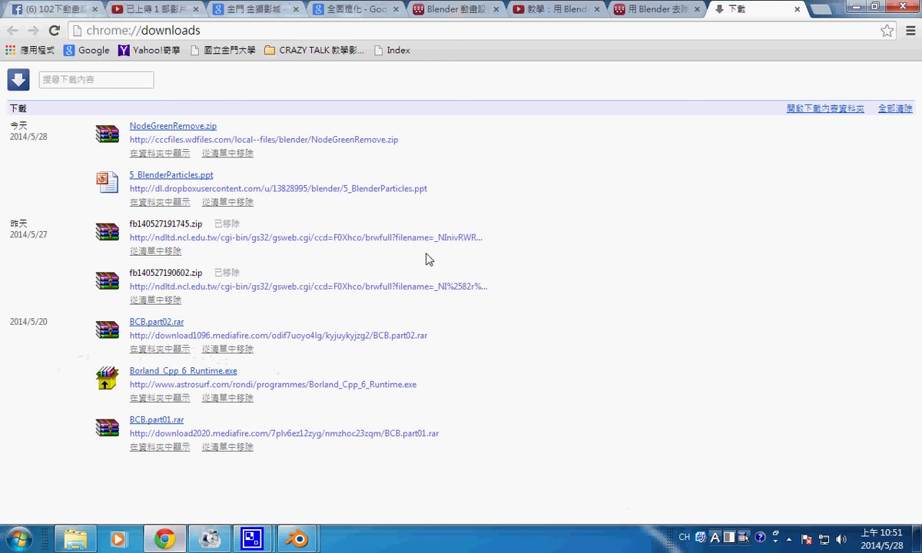
click(641, 9)
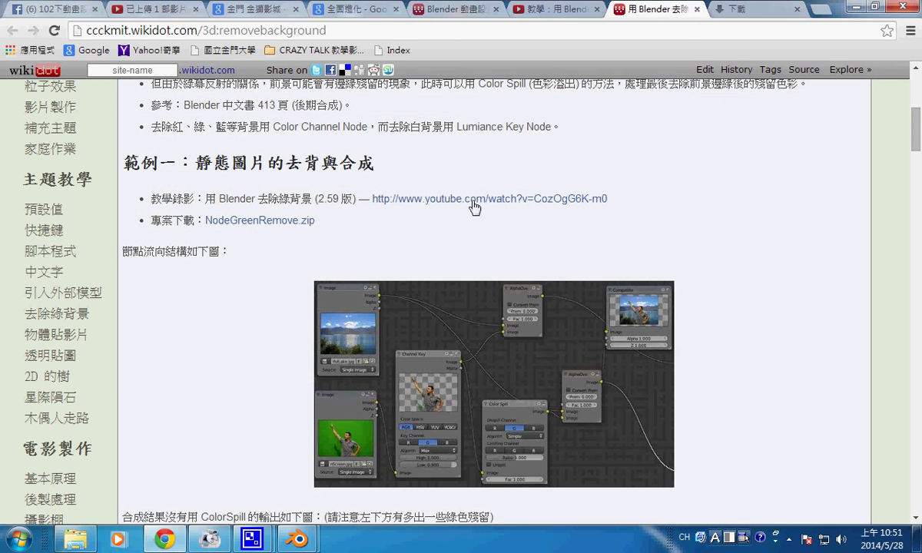
scroll(474, 207, up, 2)
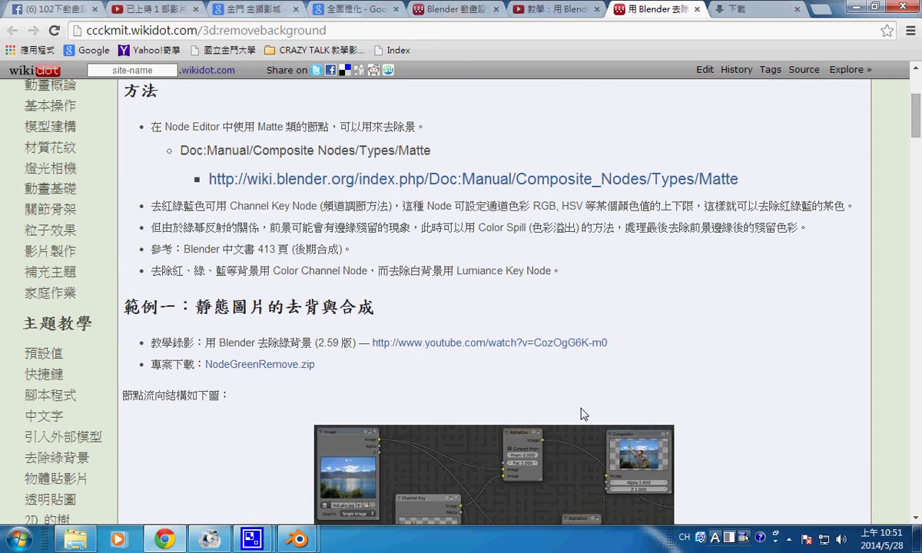
scroll(581, 415, down, 2)
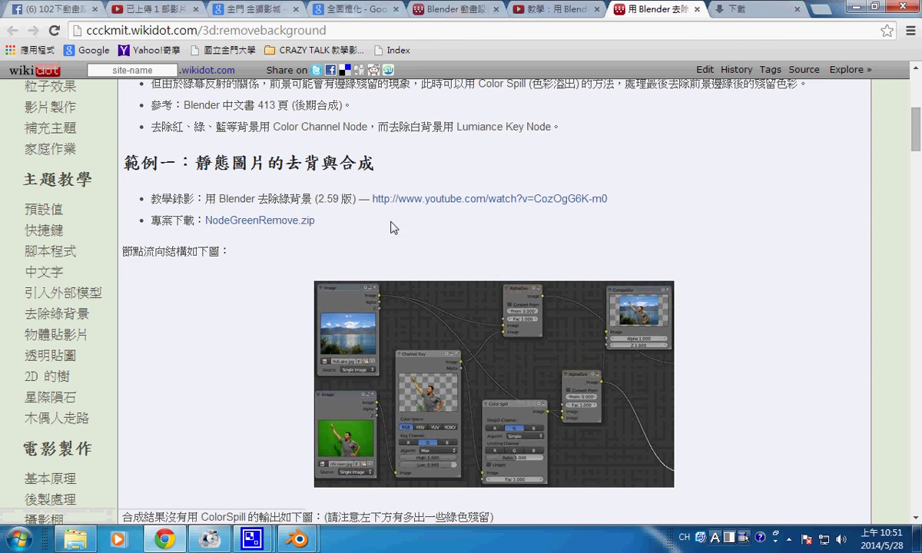
scroll(471, 278, down, 3)
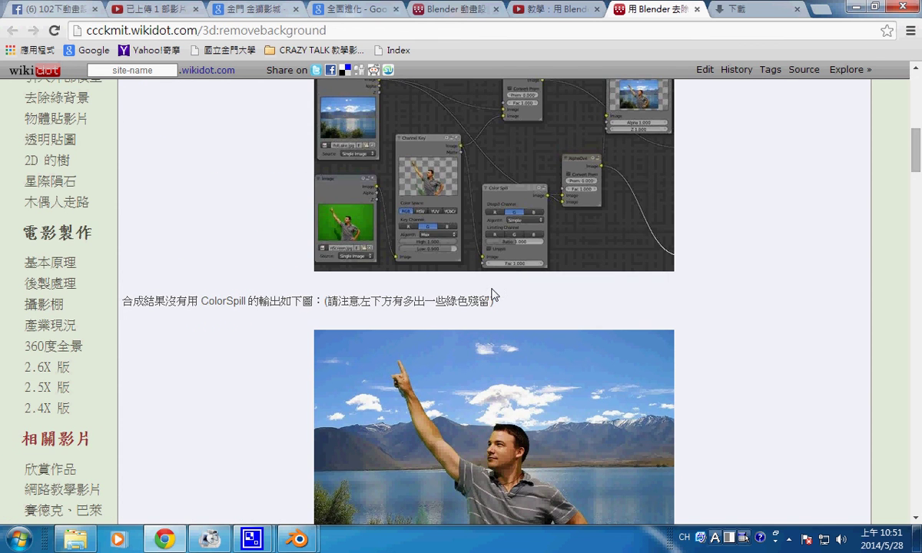
scroll(491, 294, down, 3)
scroll(492, 294, down, 1)
scroll(492, 294, down, 2)
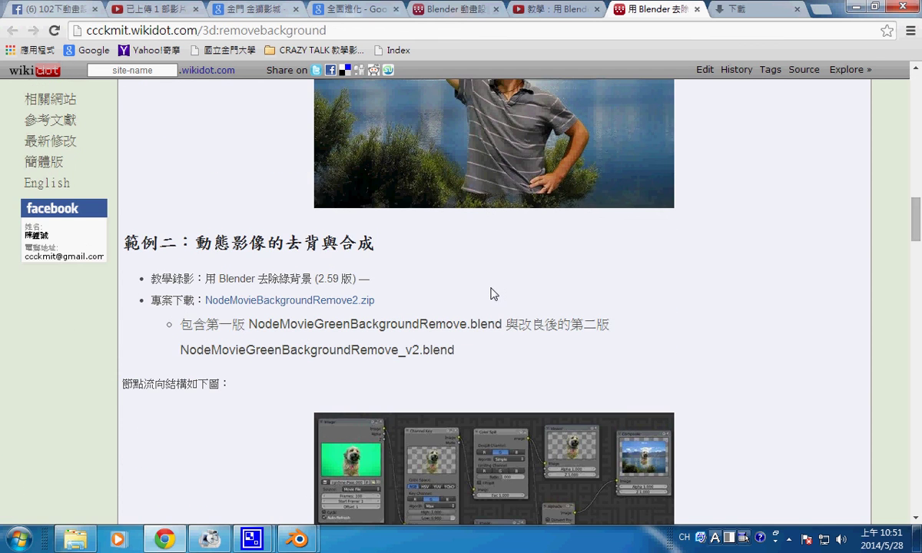
scroll(492, 294, down, 1)
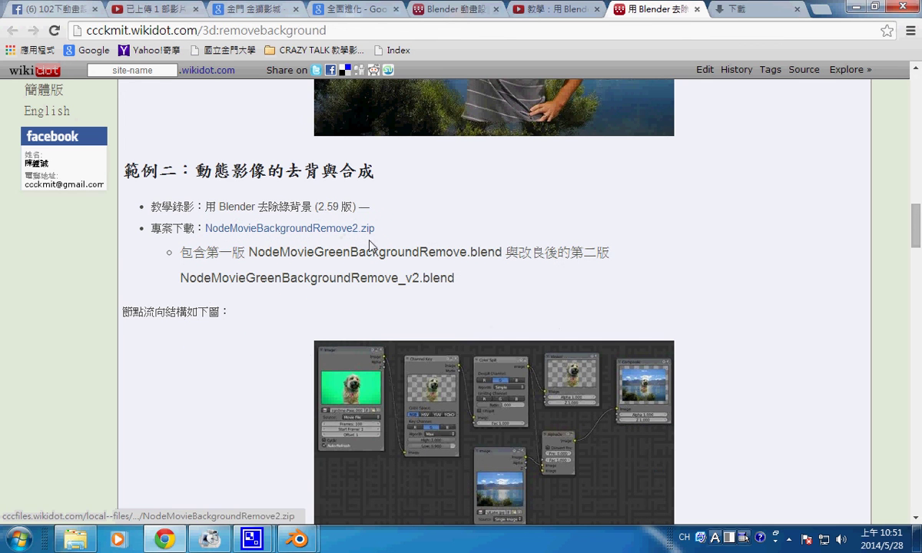
scroll(426, 411, down, 2)
scroll(387, 406, up, 1)
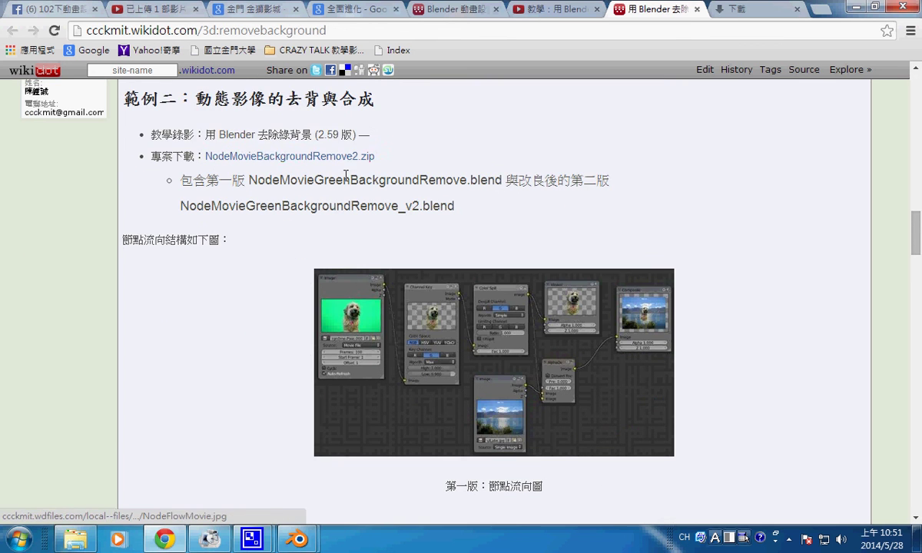